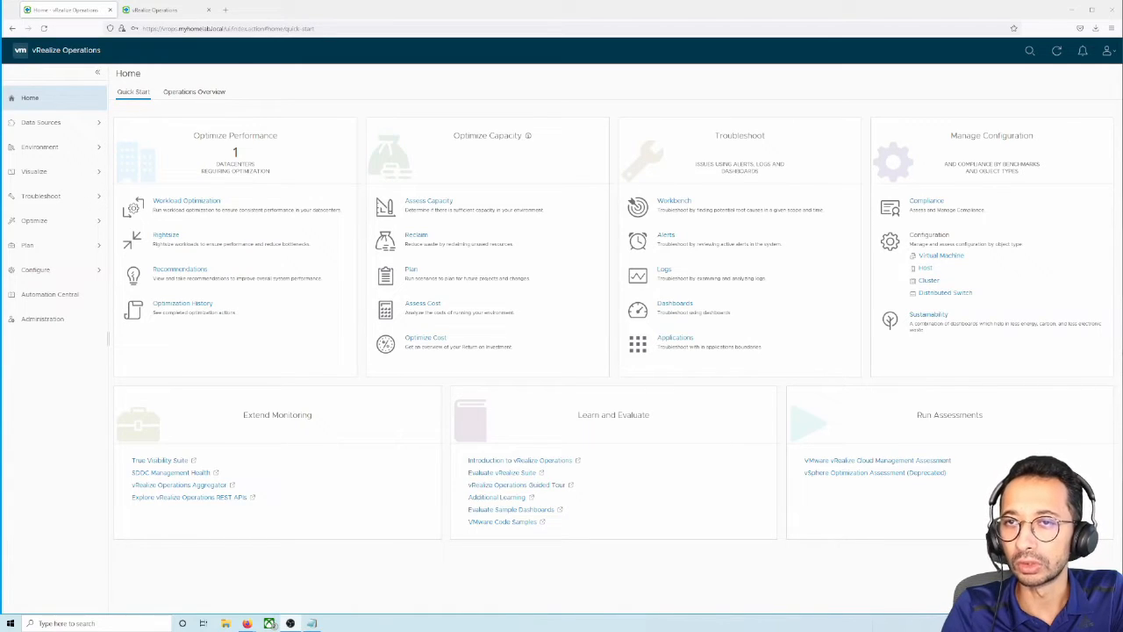
Check the current product version from the account menu and view the recent downloads list
left_click(1108, 50)
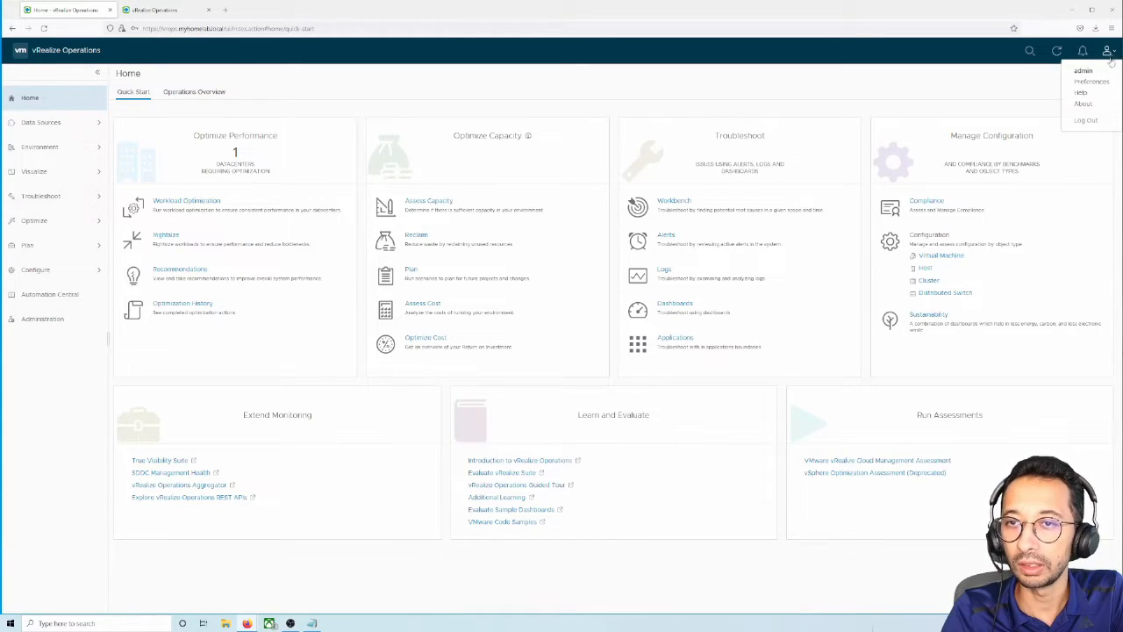
left_click(1088, 103)
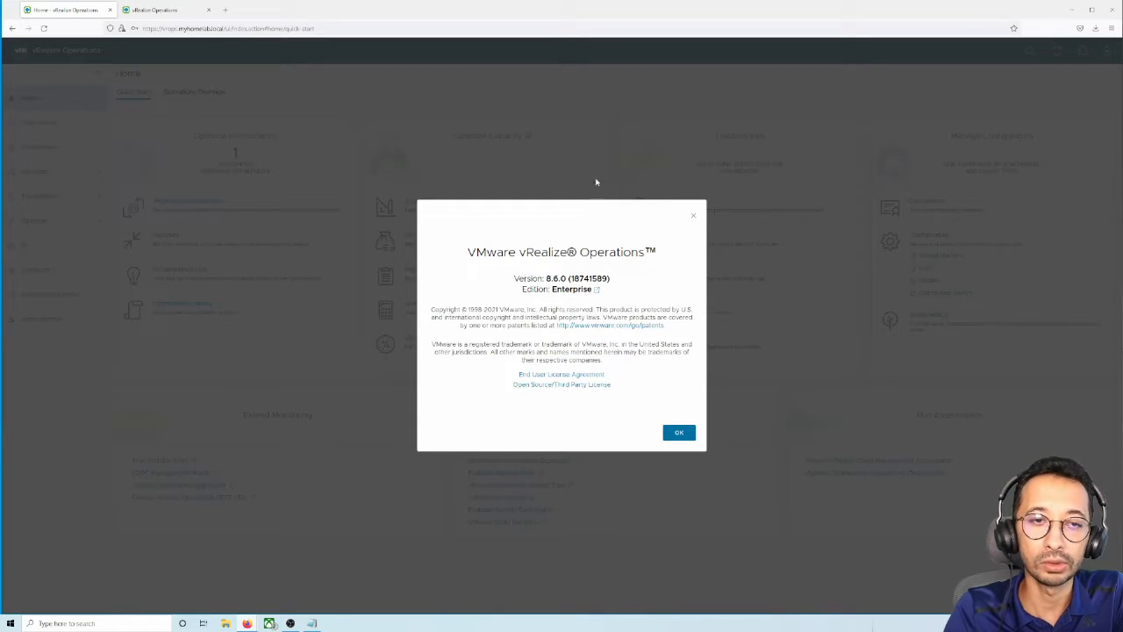
left_click(693, 216)
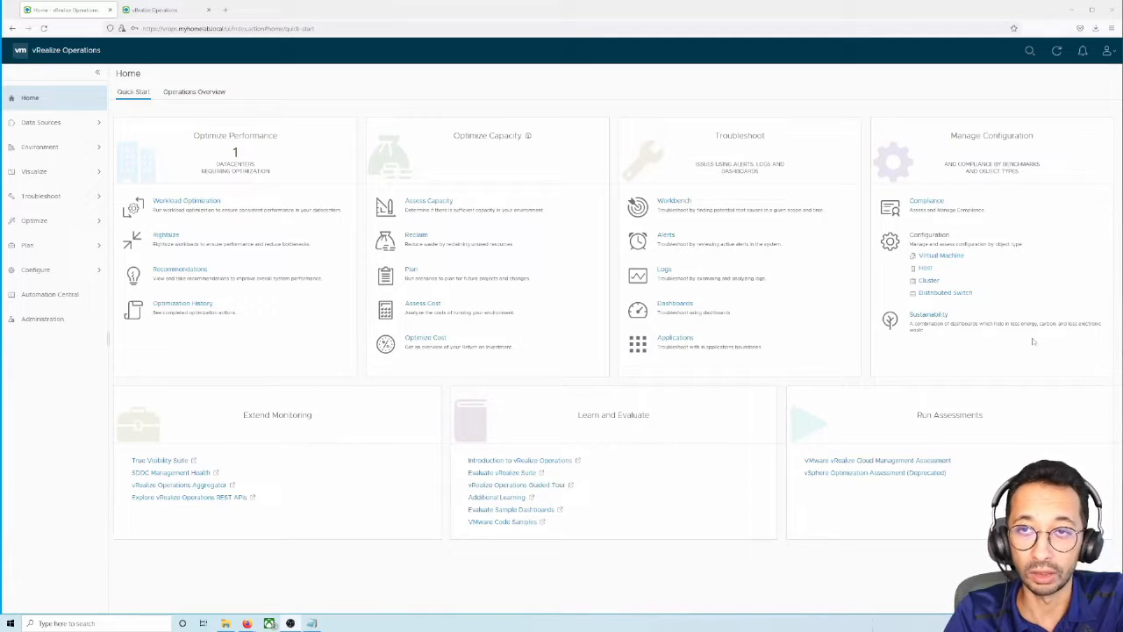
left_click(1095, 29)
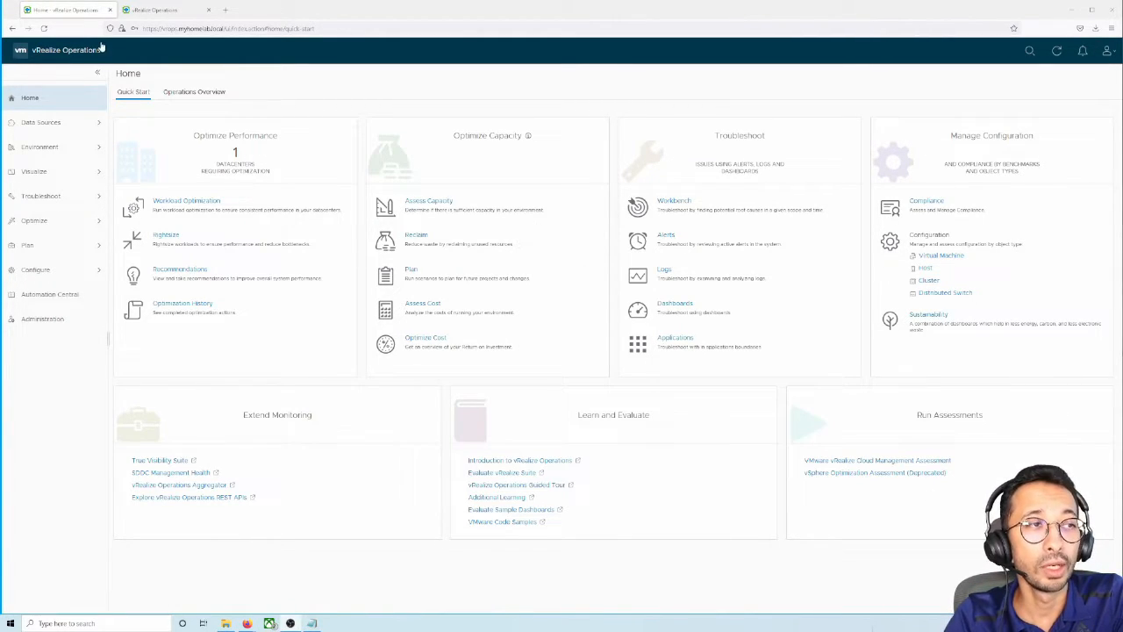
Switch to the vRealize Operations Administration tab and go to its Software Update page
left_click(158, 11)
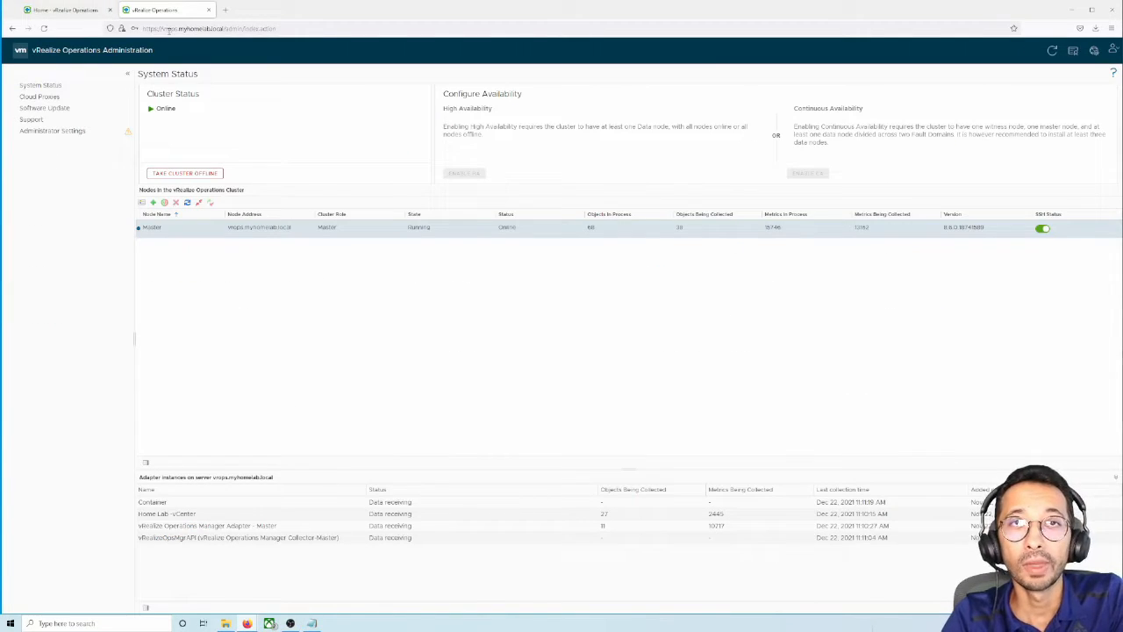
left_click_drag(162, 29, 223, 29)
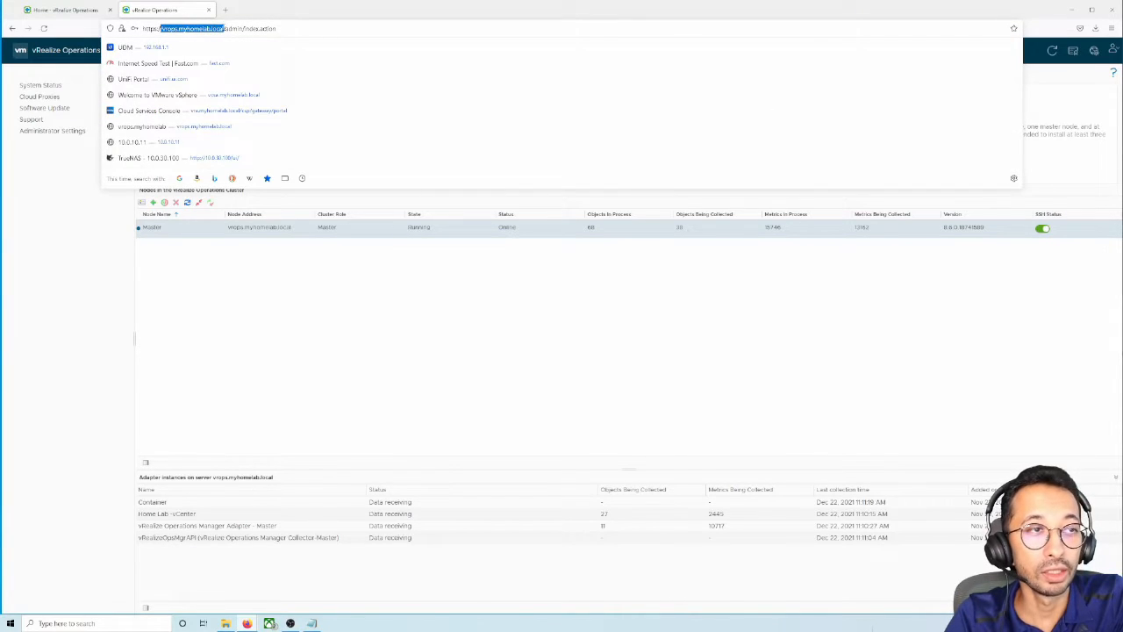
left_click(37, 236)
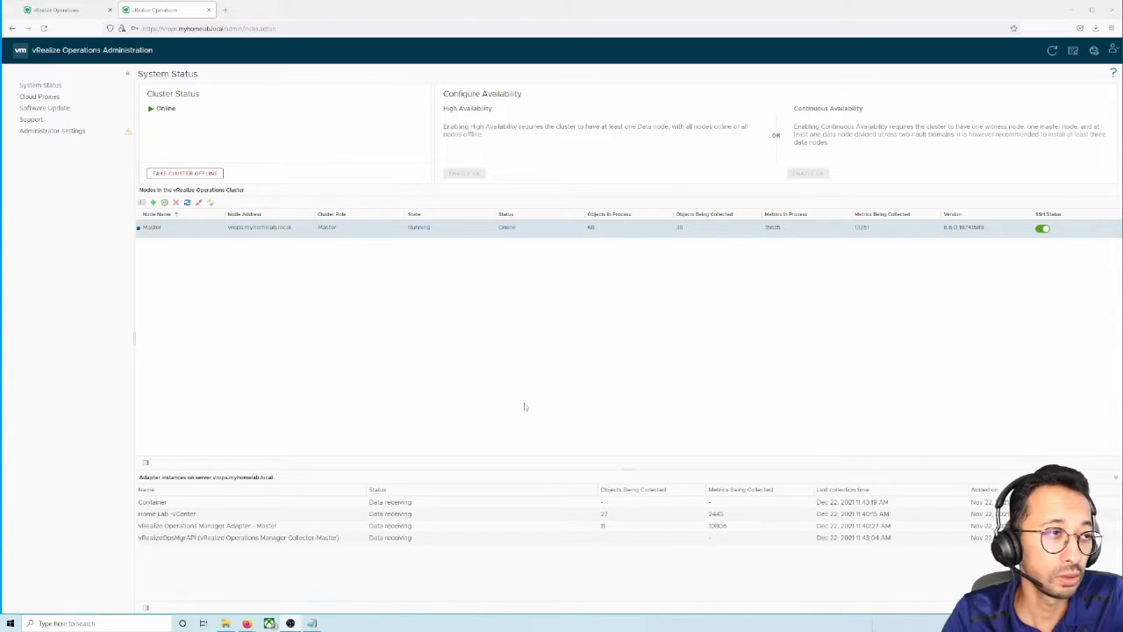
left_click(45, 108)
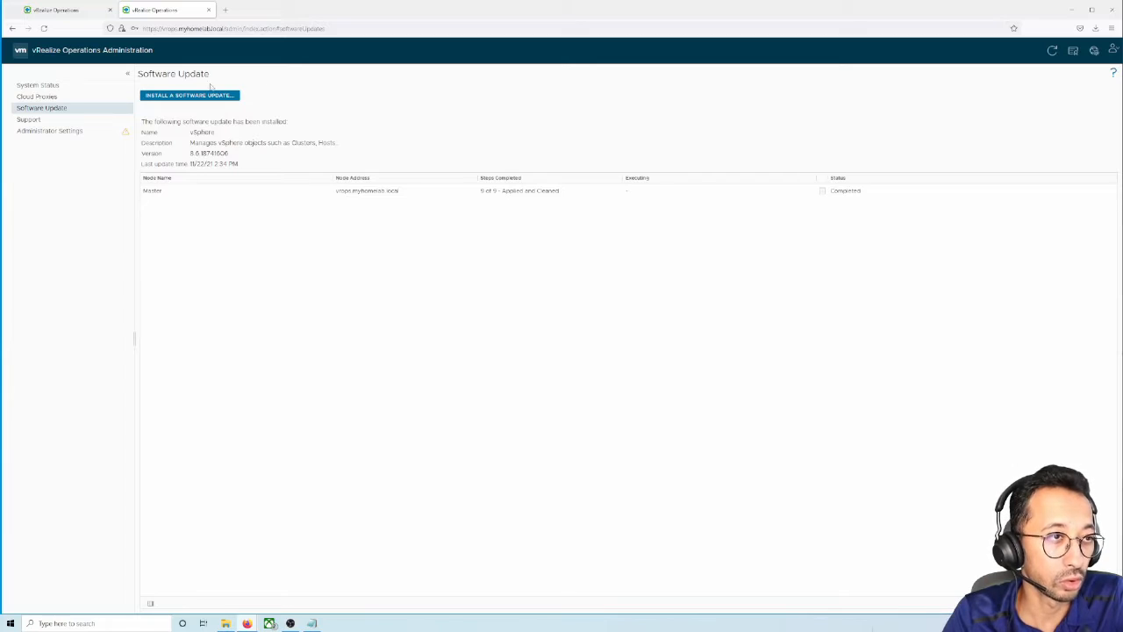
Upload the APUAT-8.6.0 PAK from Downloads with 'Install even if already installed' ticked
left_click(175, 98)
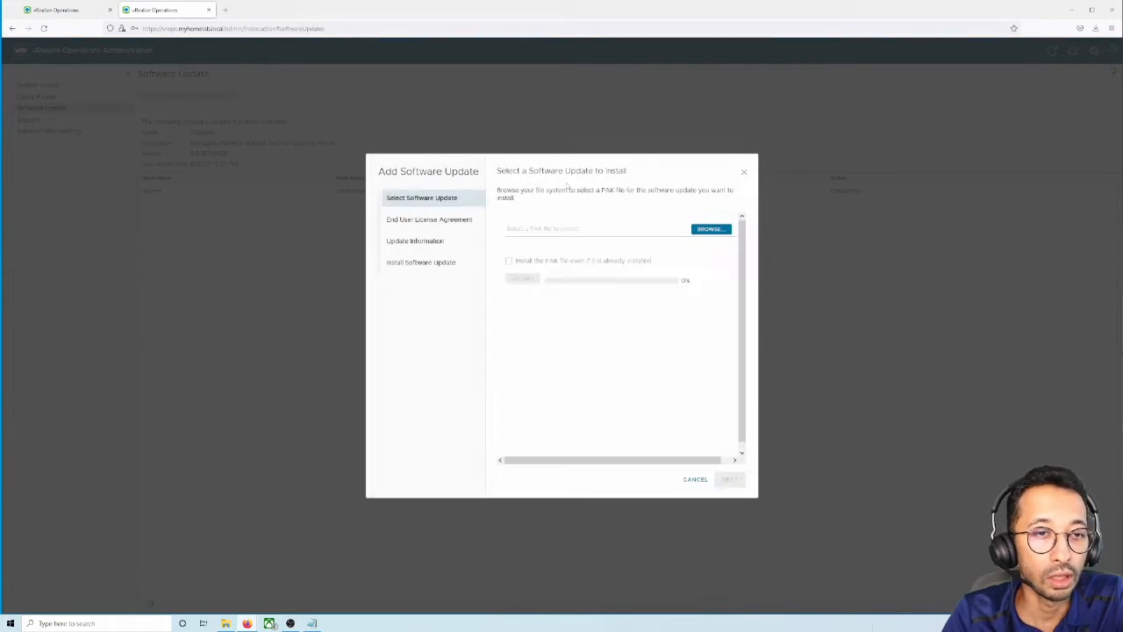
left_click(696, 231)
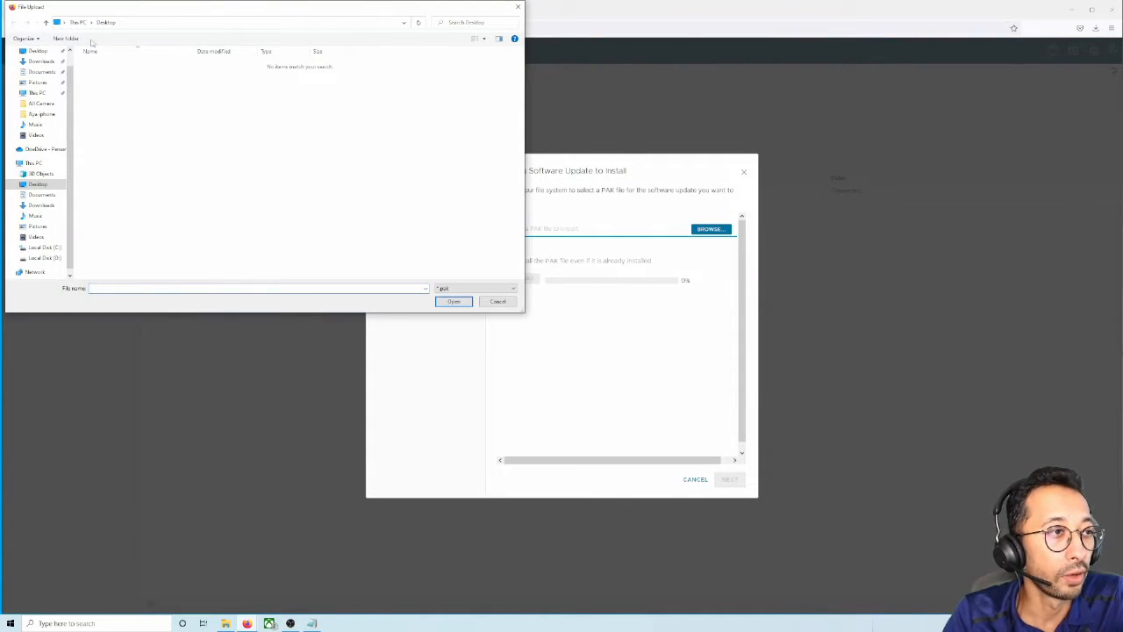
left_click(41, 61)
left_click(97, 85)
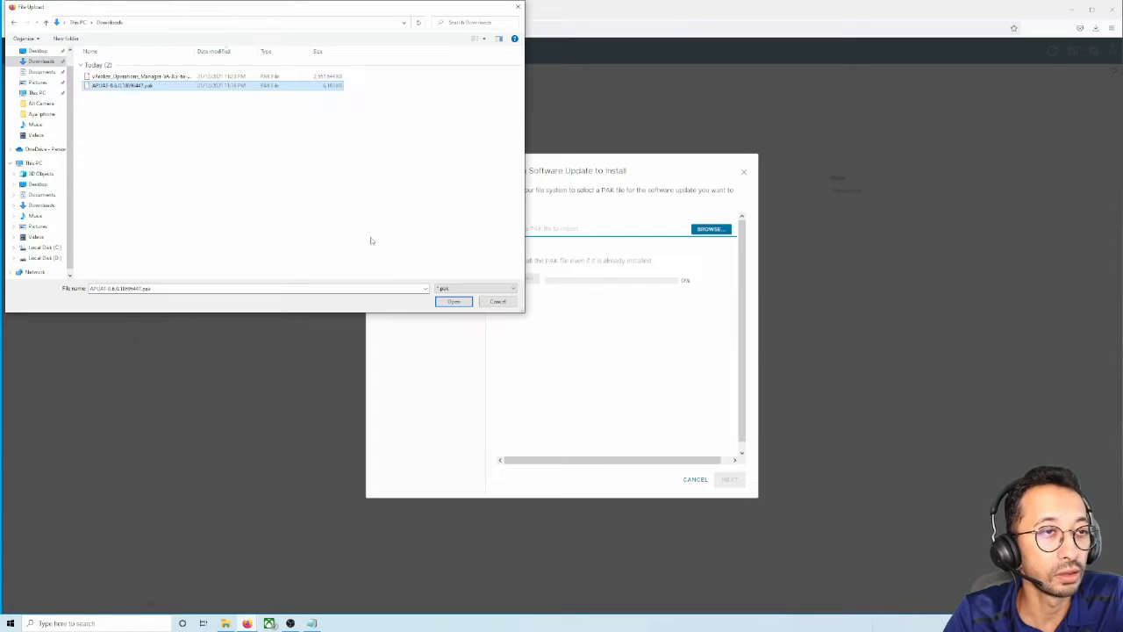
left_click(453, 301)
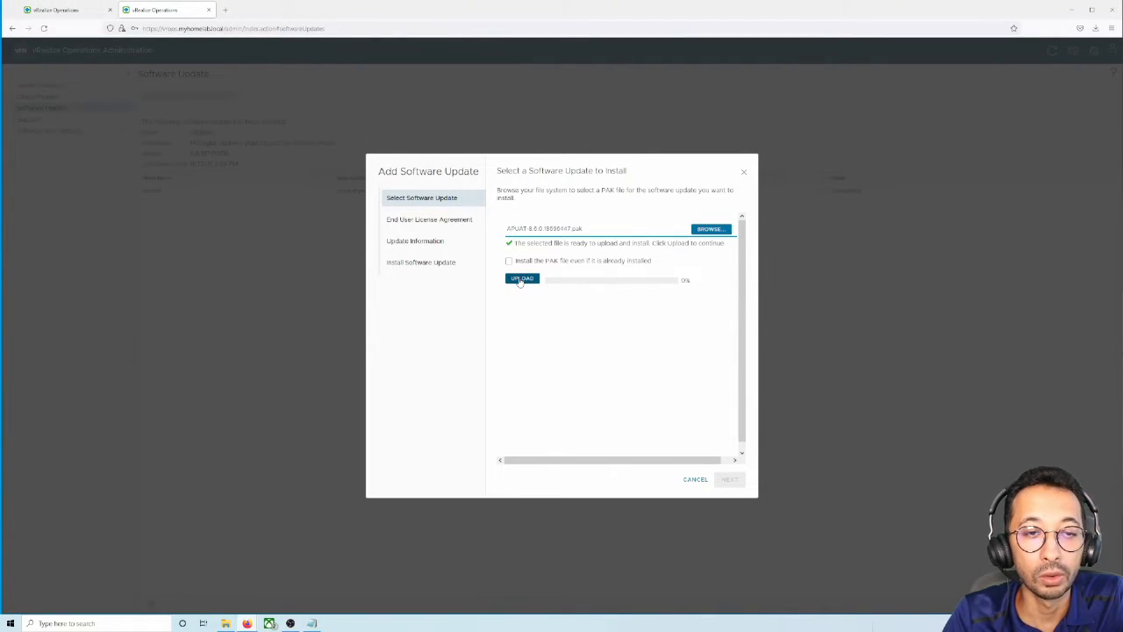
left_click(509, 260)
left_click(521, 278)
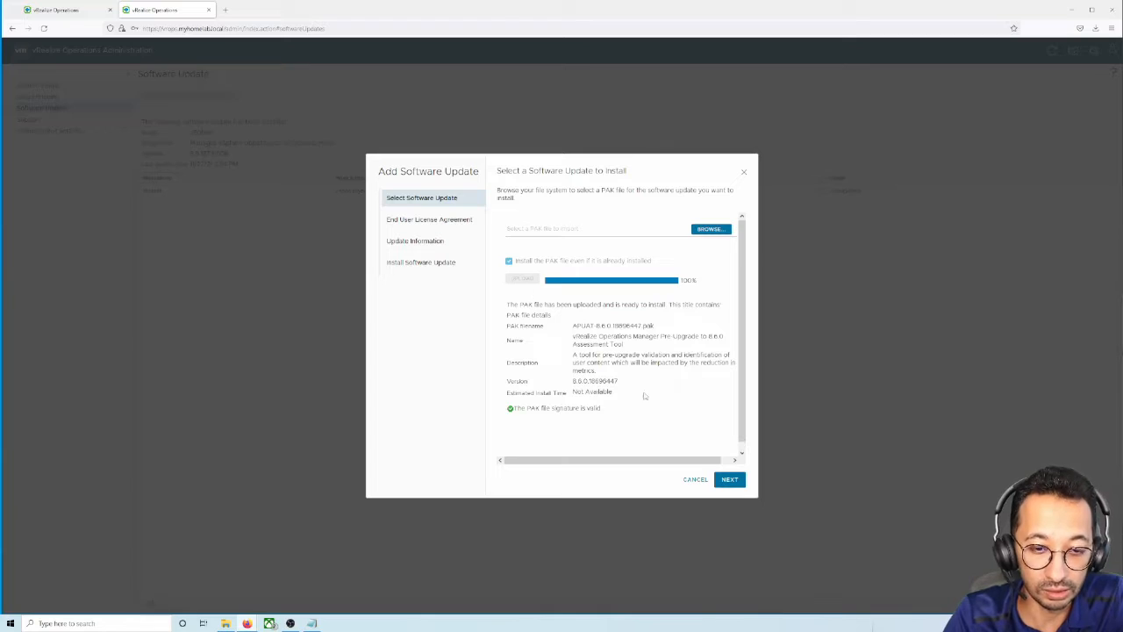
Accept the licence terms and install the Pre-Upgrade to 8.6.0 Assessment Tool through to Completed
left_click(736, 483)
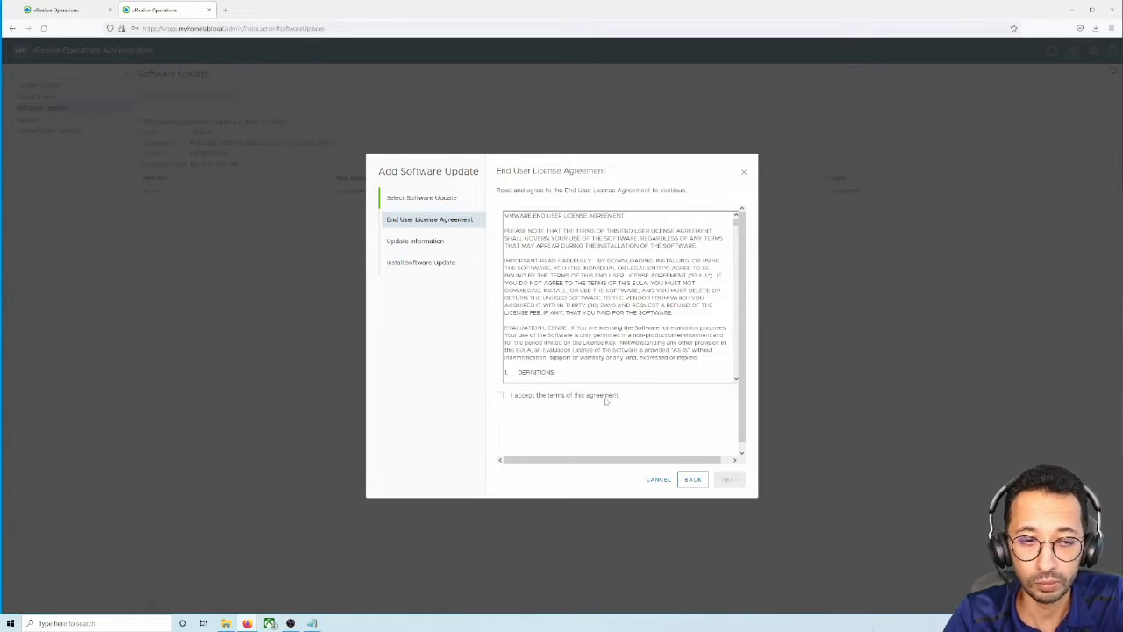
left_click(605, 396)
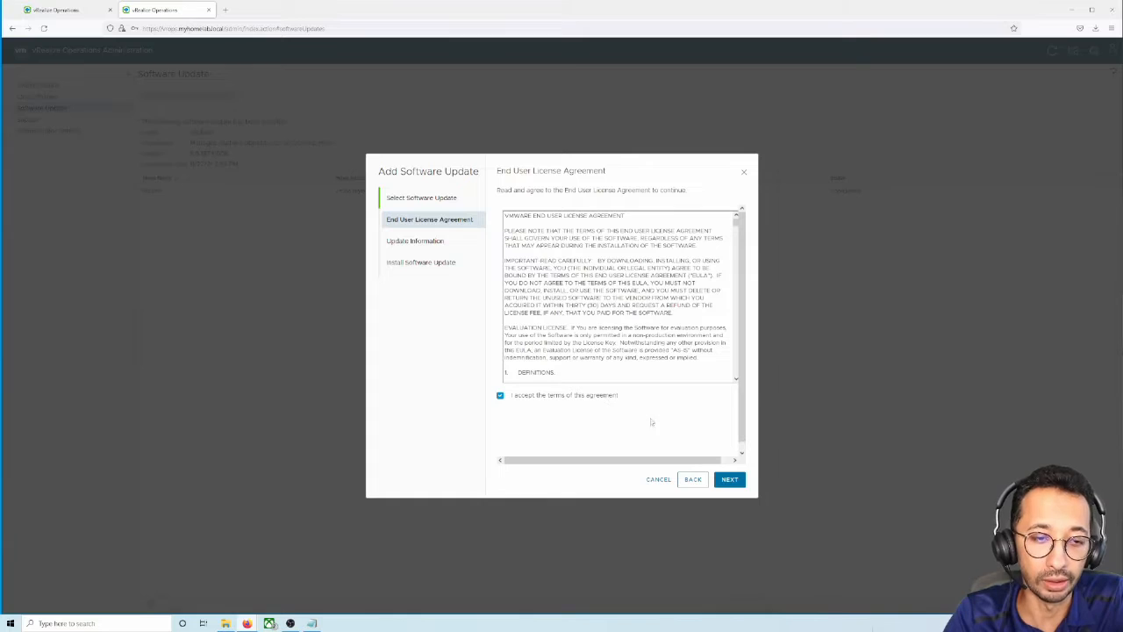
left_click(729, 481)
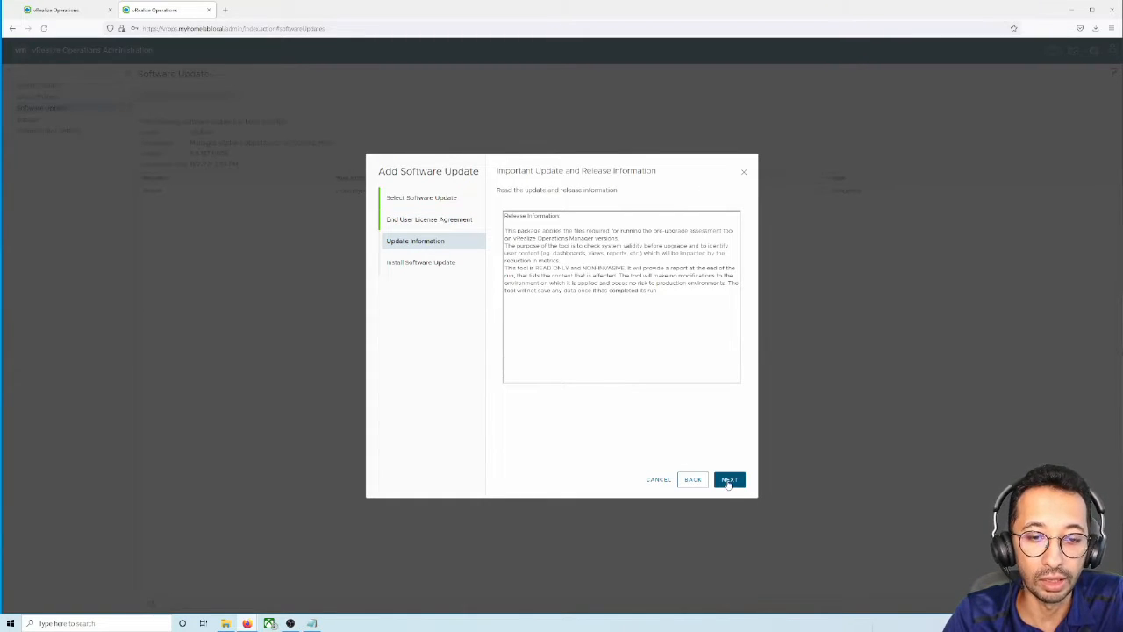
left_click(728, 481)
left_click(728, 482)
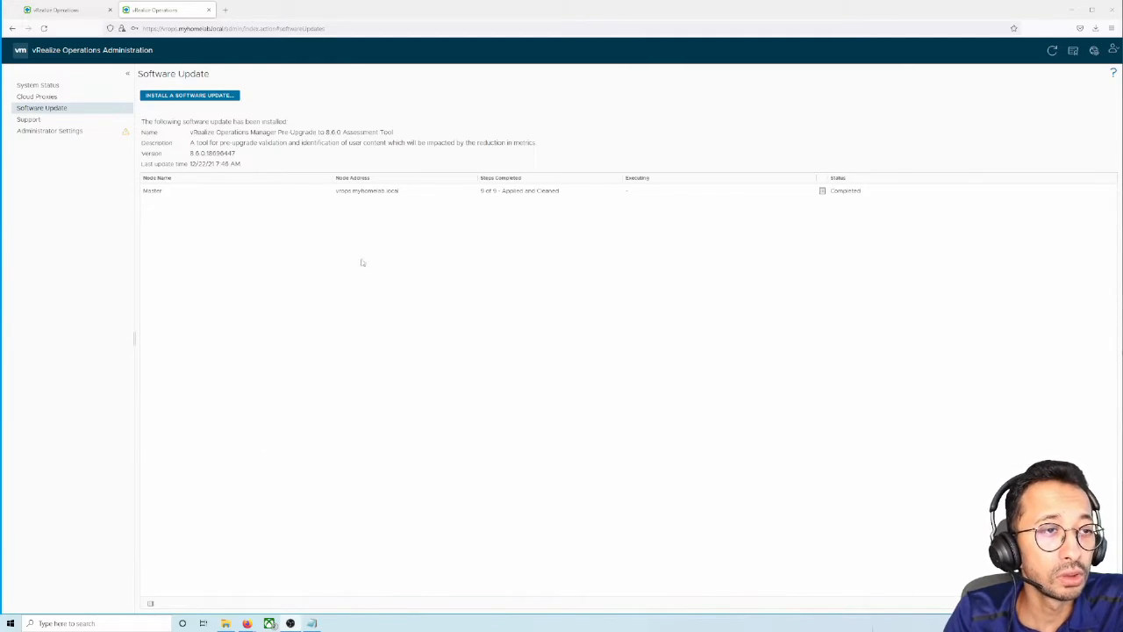
left_click_drag(175, 121, 381, 132)
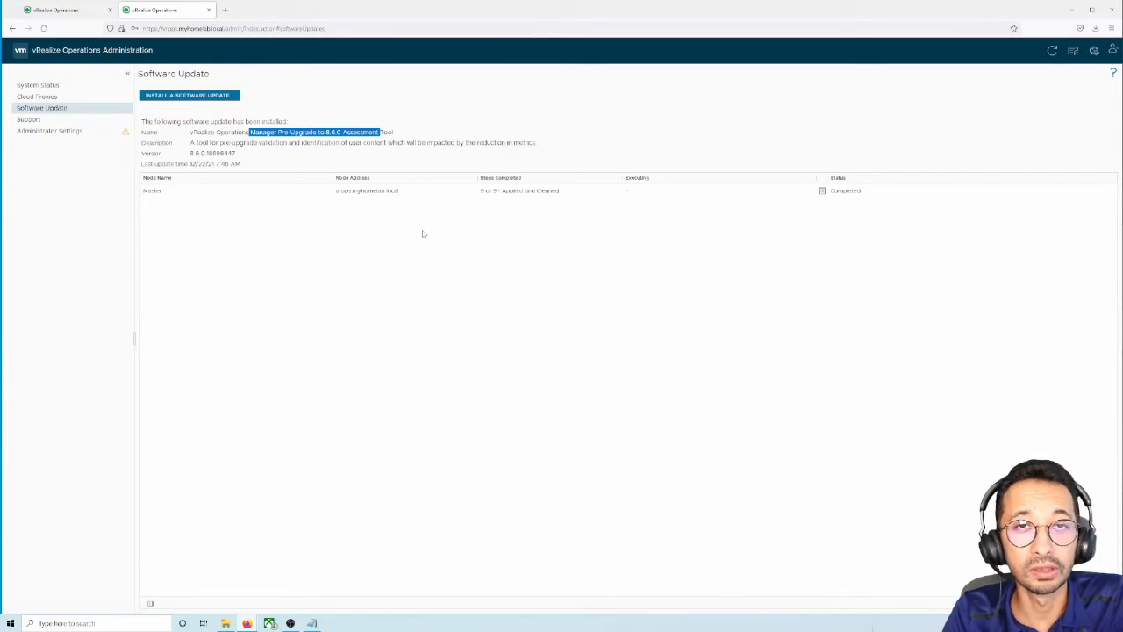
Save the Succeeded support bundle from Support Bundles as a zip and open it
left_click(69, 123)
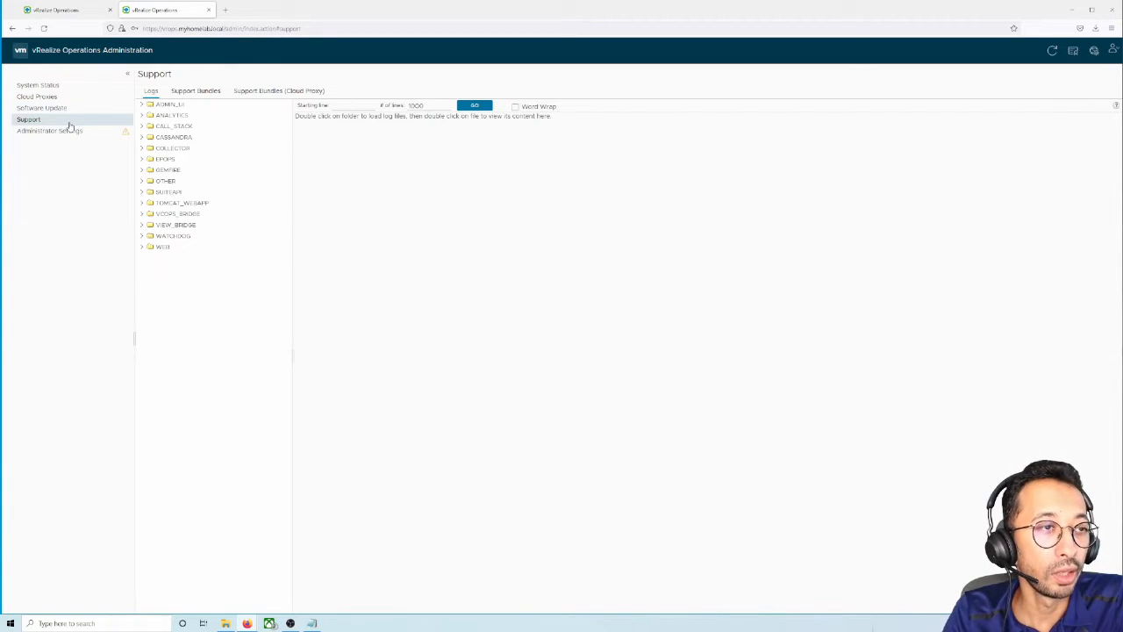
left_click(213, 91)
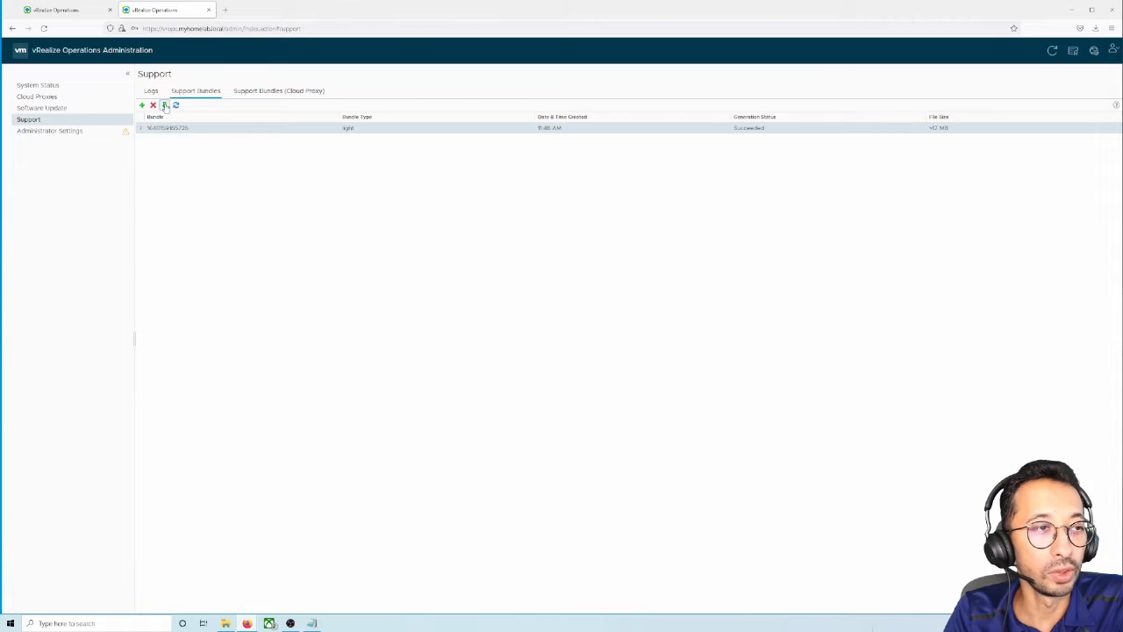
left_click(164, 105)
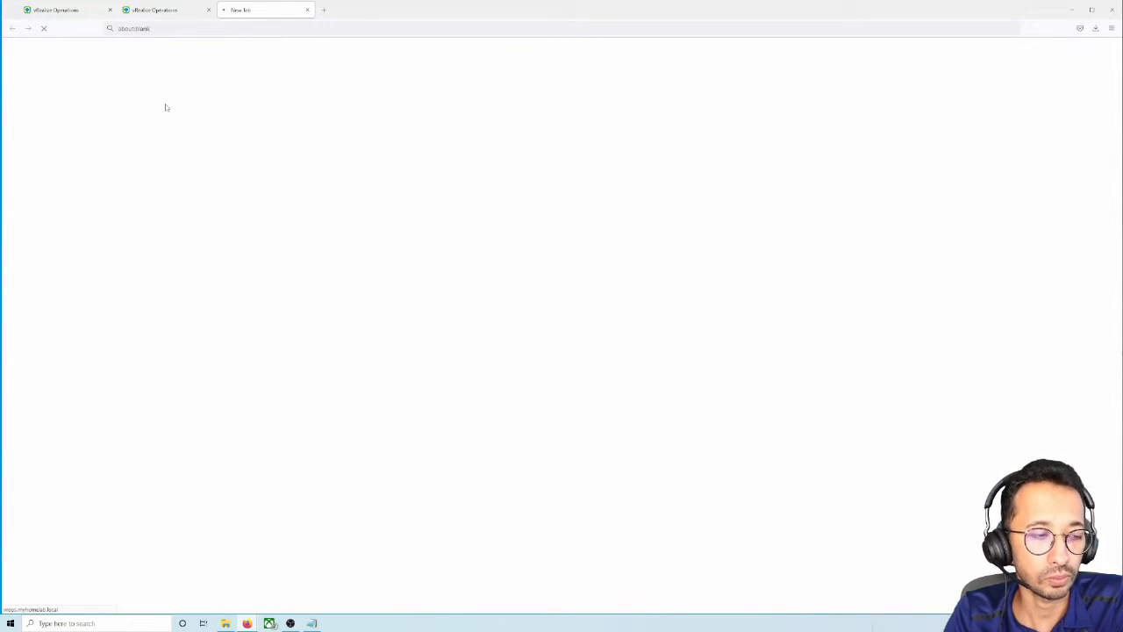
left_click(592, 423)
left_click(687, 458)
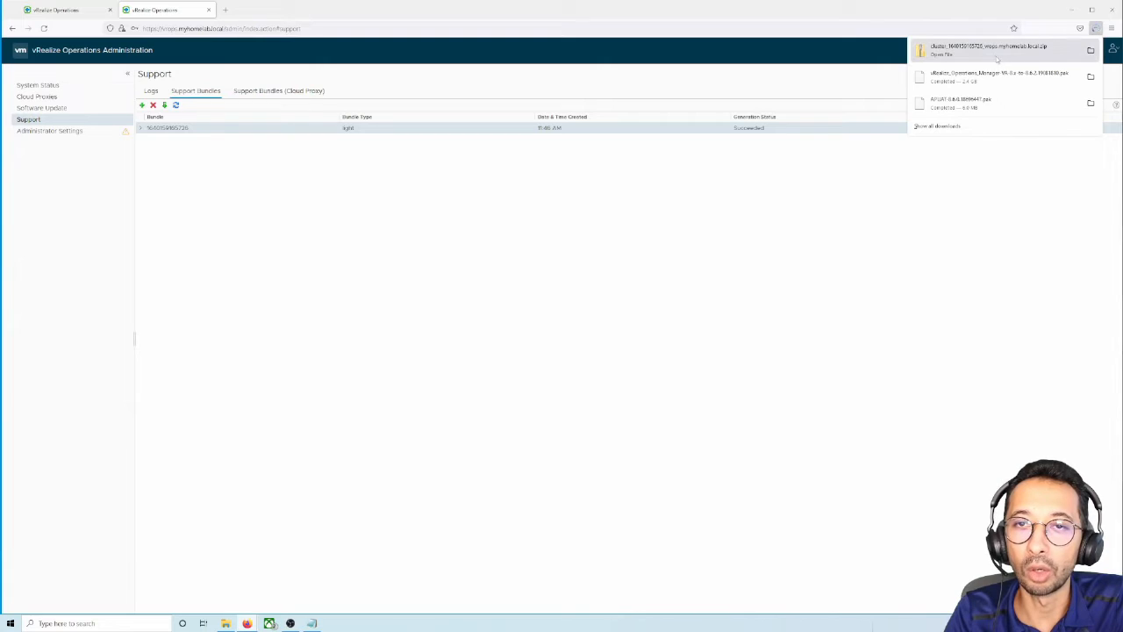
left_click(996, 53)
Open index.html from the bundle's node, apuat-data and report folders in the browser
double_click(423, 350)
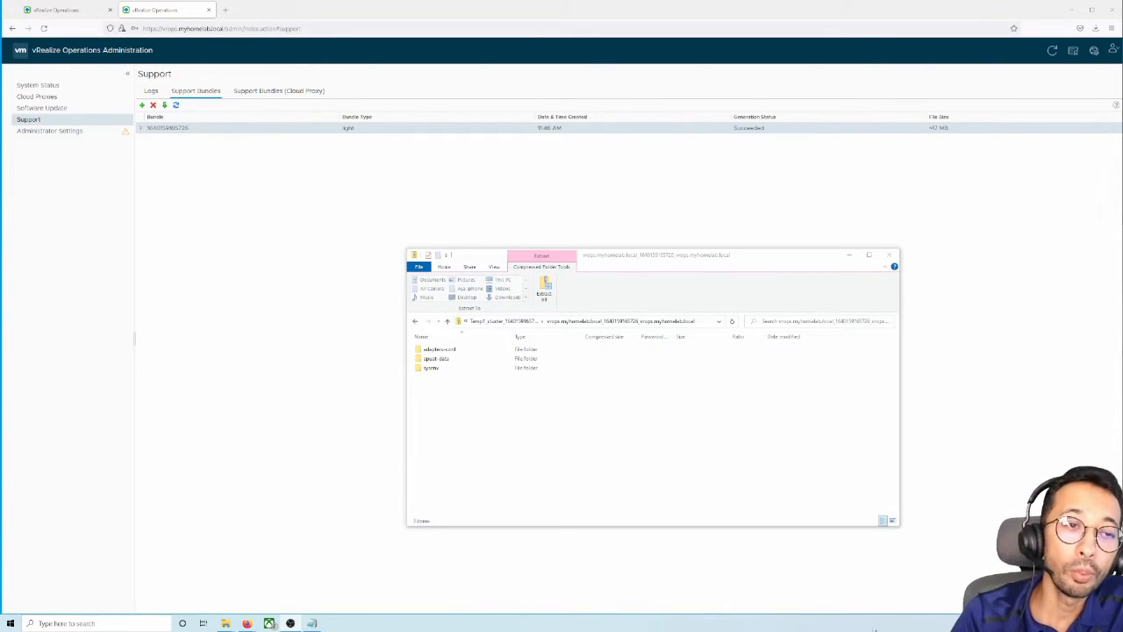
double_click(445, 360)
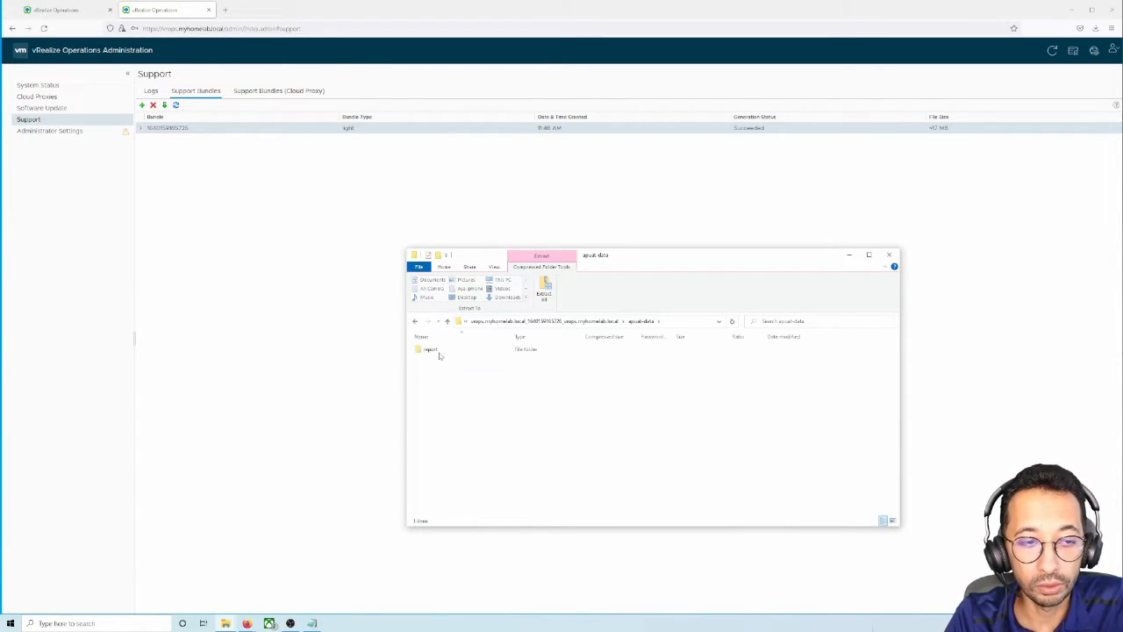
double_click(434, 351)
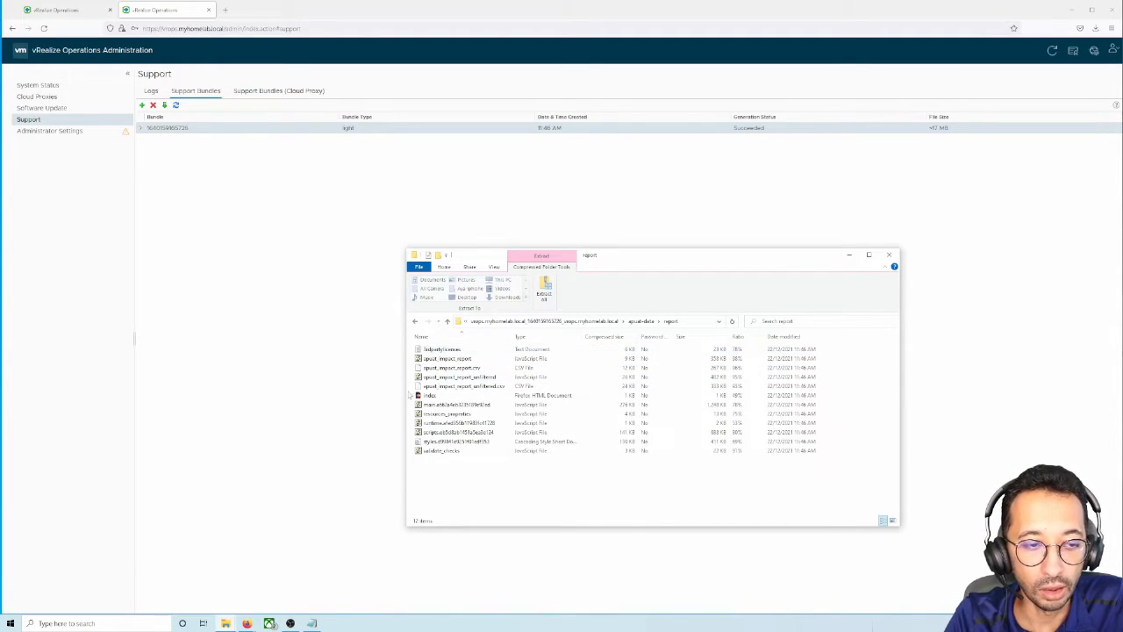
left_click(445, 397)
double_click(445, 397)
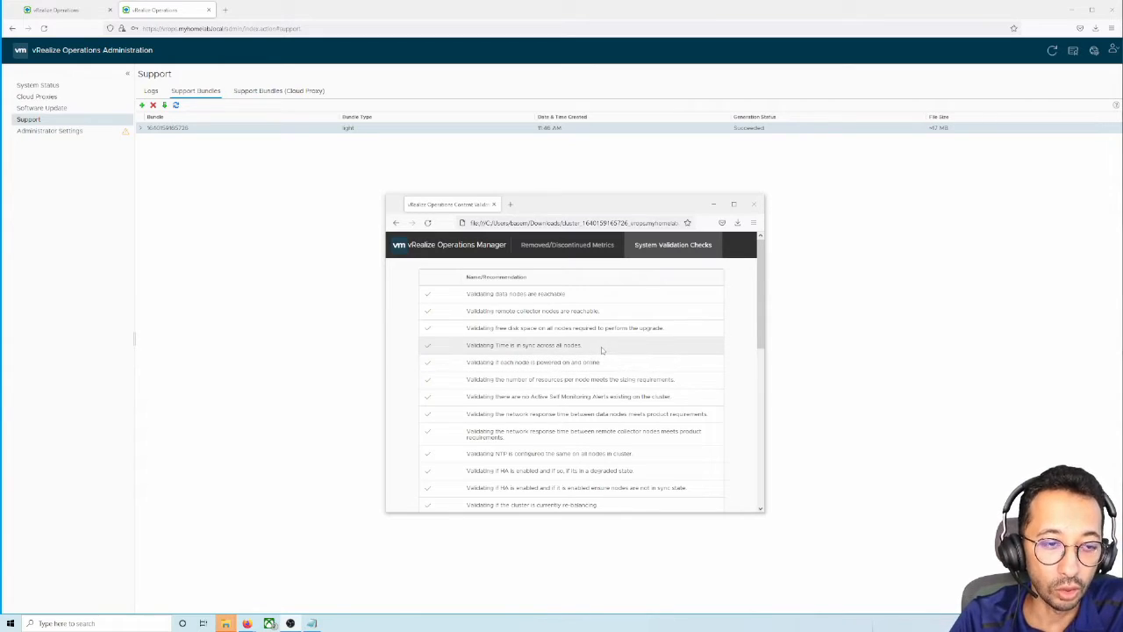
Review the System Validation Checks and Removed/Discontinued Metrics tab, then minimize the report window
scroll(601, 346, "down", 10)
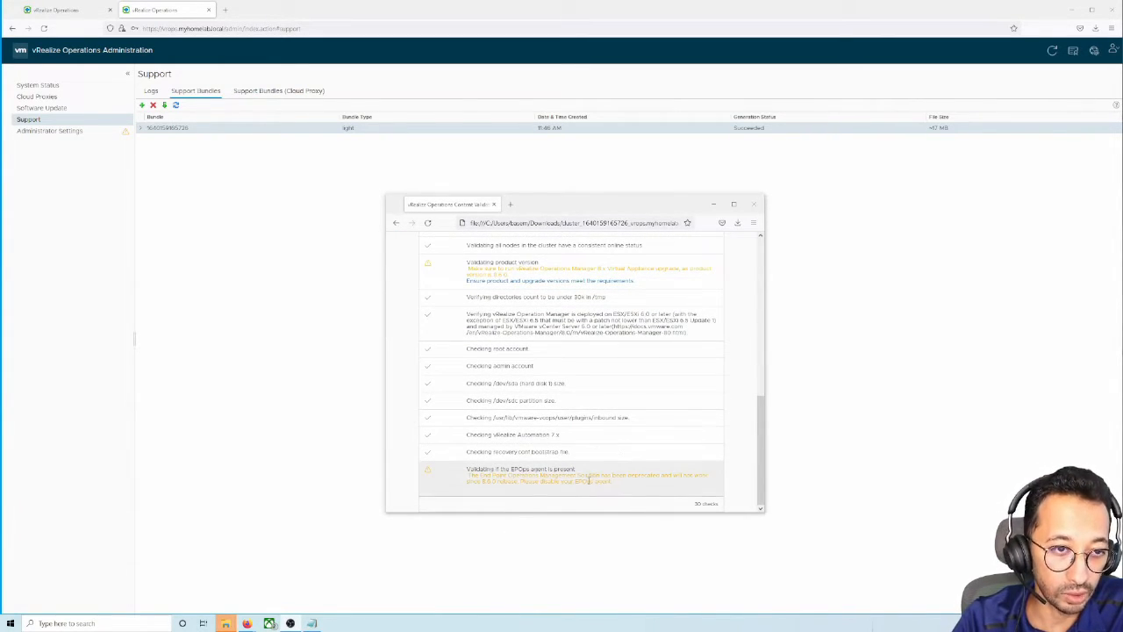
scroll(587, 453, "up", 4)
scroll(587, 453, "up", 6)
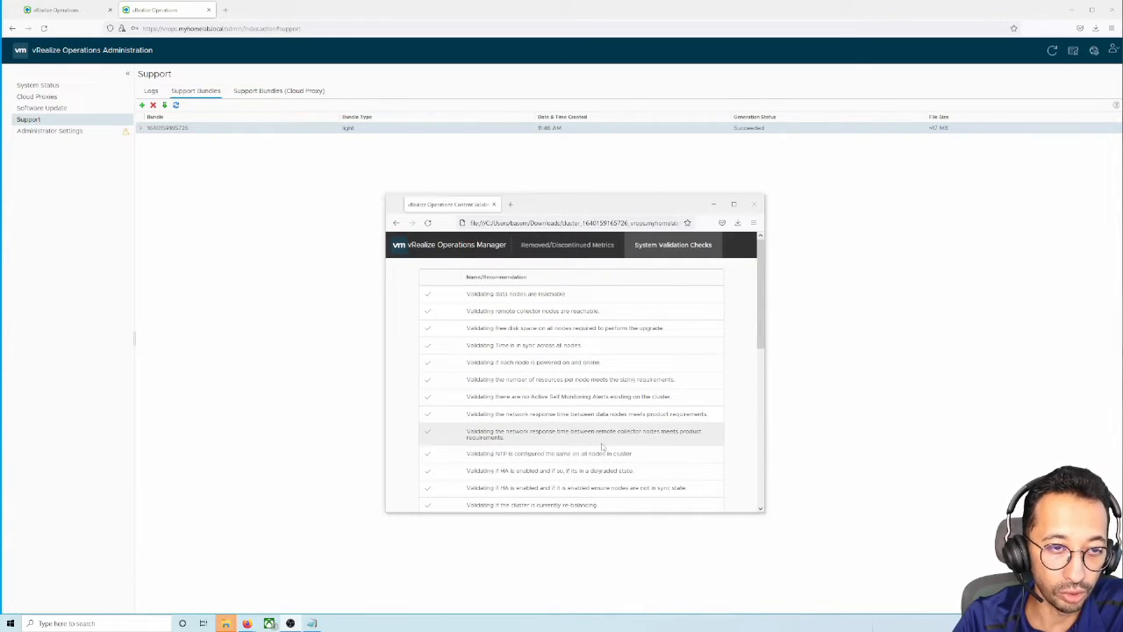
left_click(600, 250)
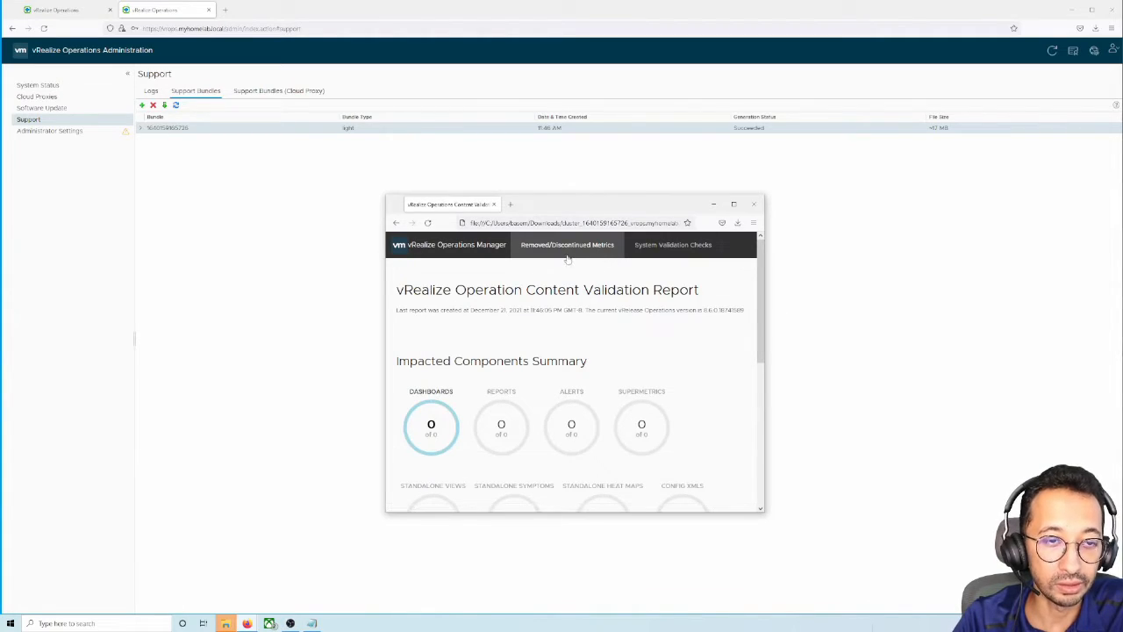
scroll(579, 351, "down", 6)
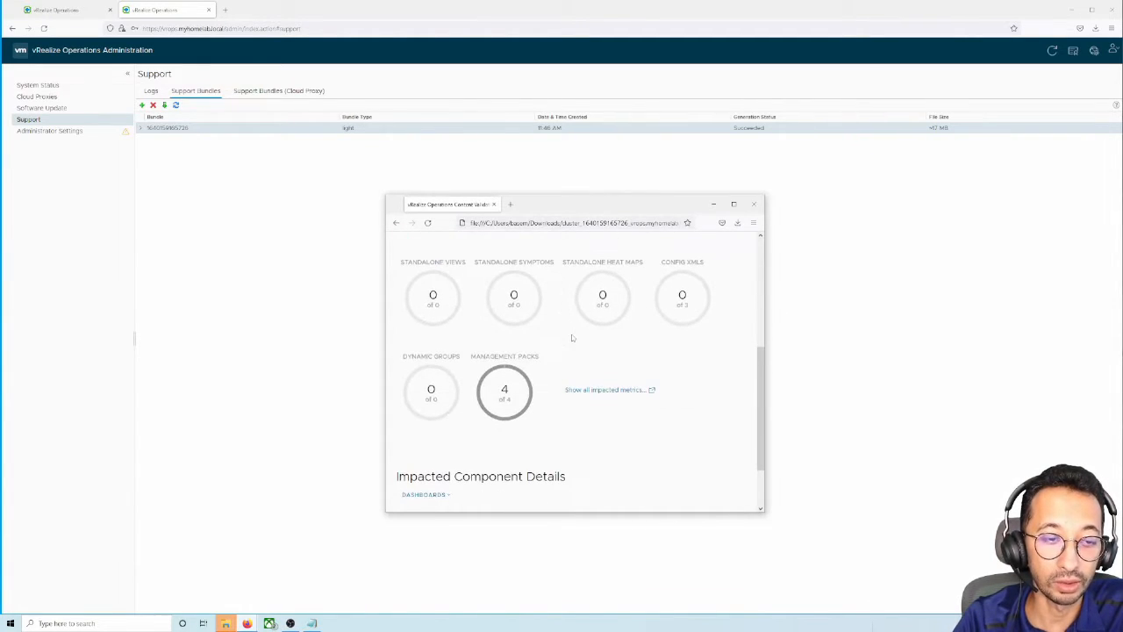
scroll(579, 368, "up", 6)
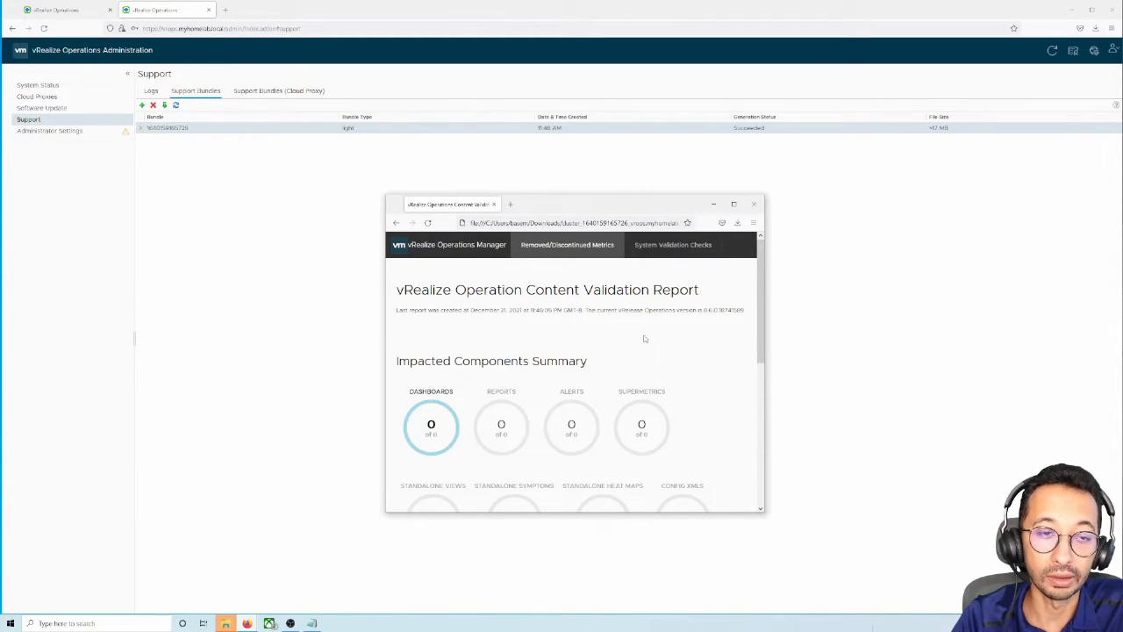
left_click(271, 624)
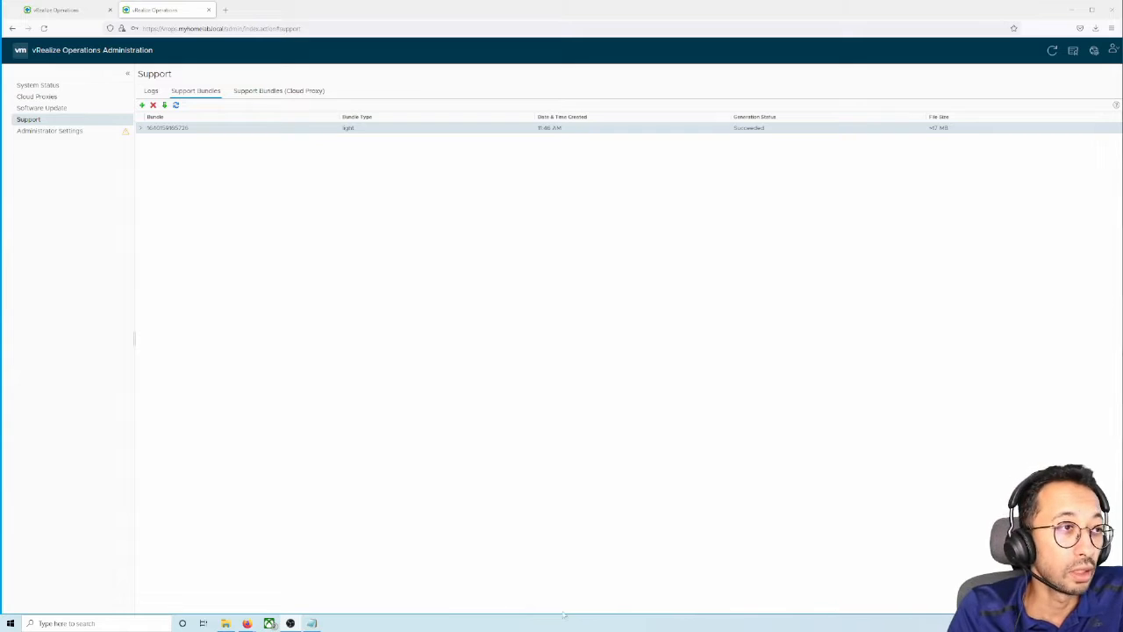
Open System Status to confirm the Master node is online and running
left_click(40, 85)
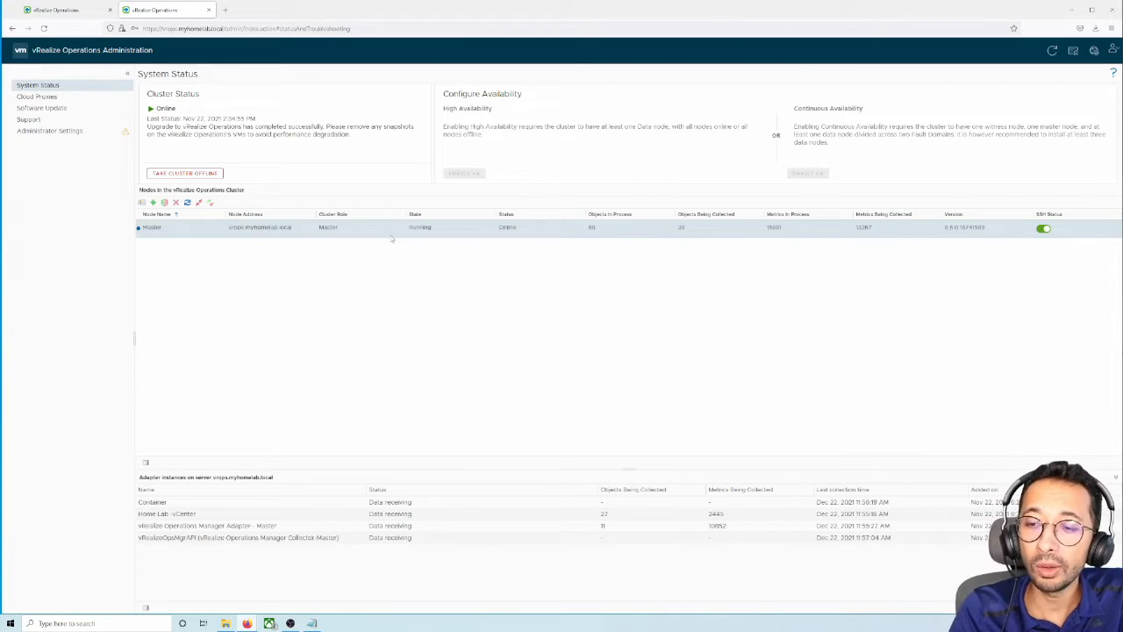
Upload the VA-8.x to 8.6.2 upgrade PAK with 'Install even if already installed' ticked
left_click(79, 111)
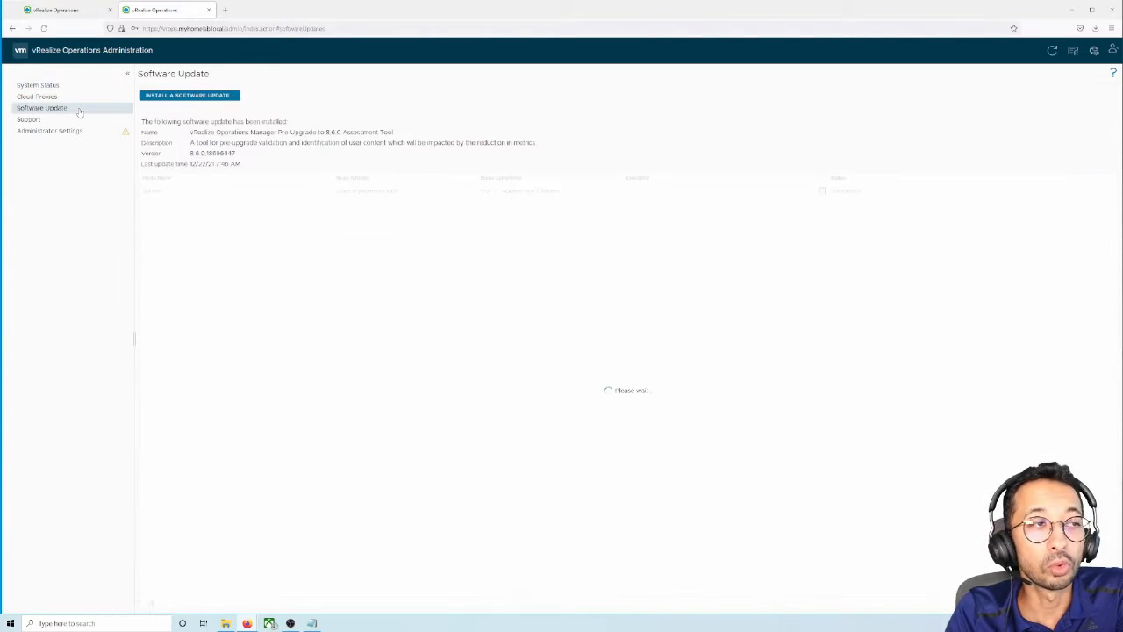
left_click(170, 96)
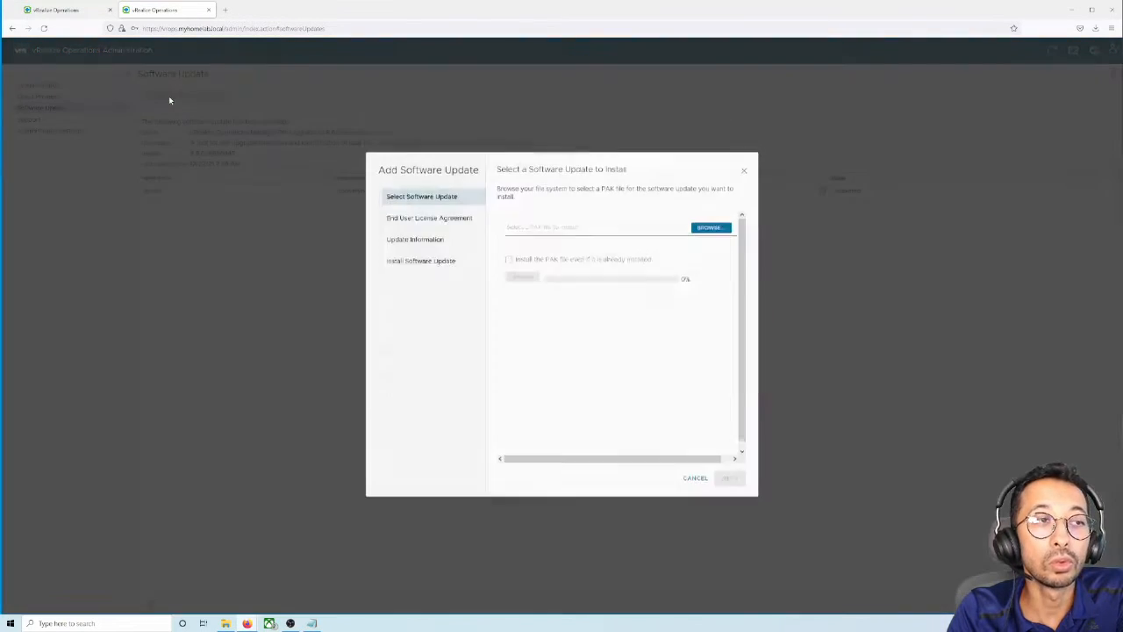
left_click(712, 230)
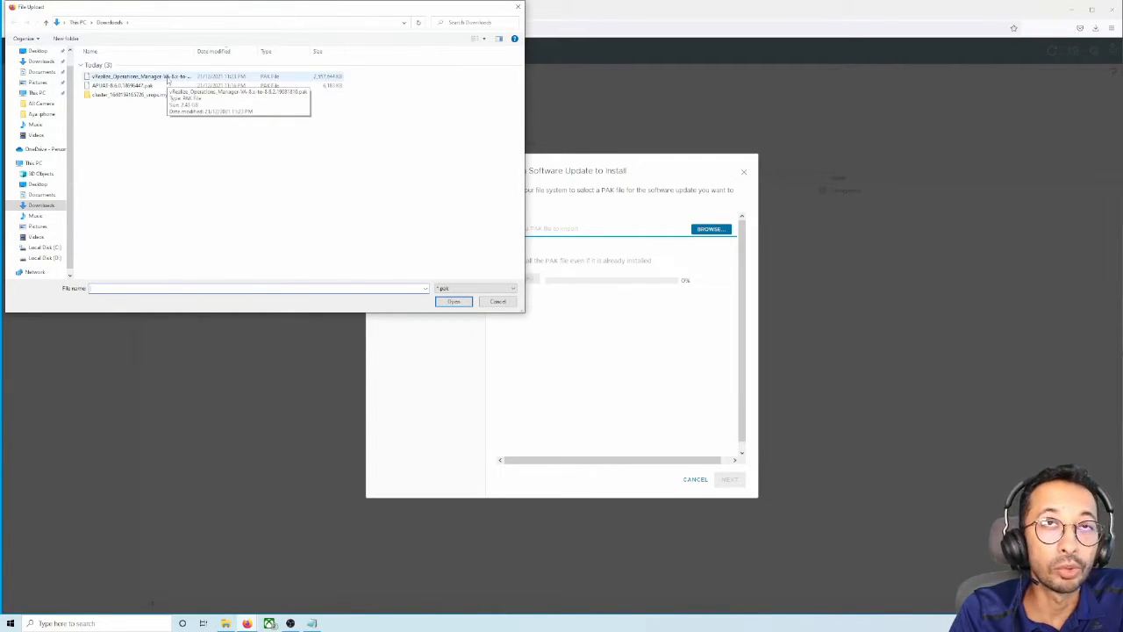
double_click(169, 78)
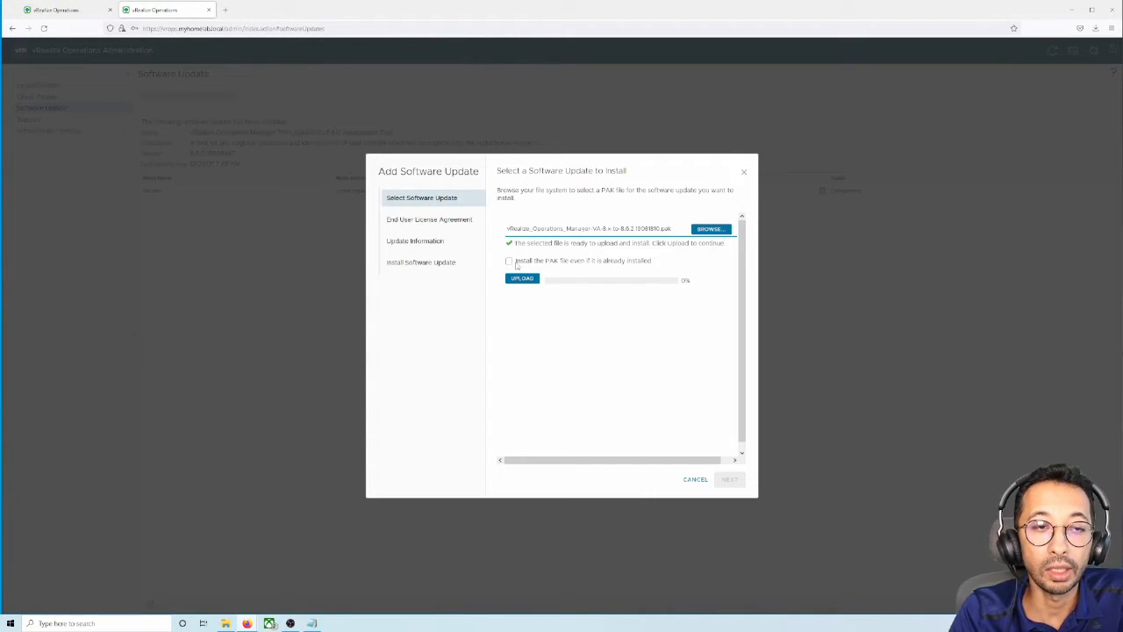
left_click(516, 260)
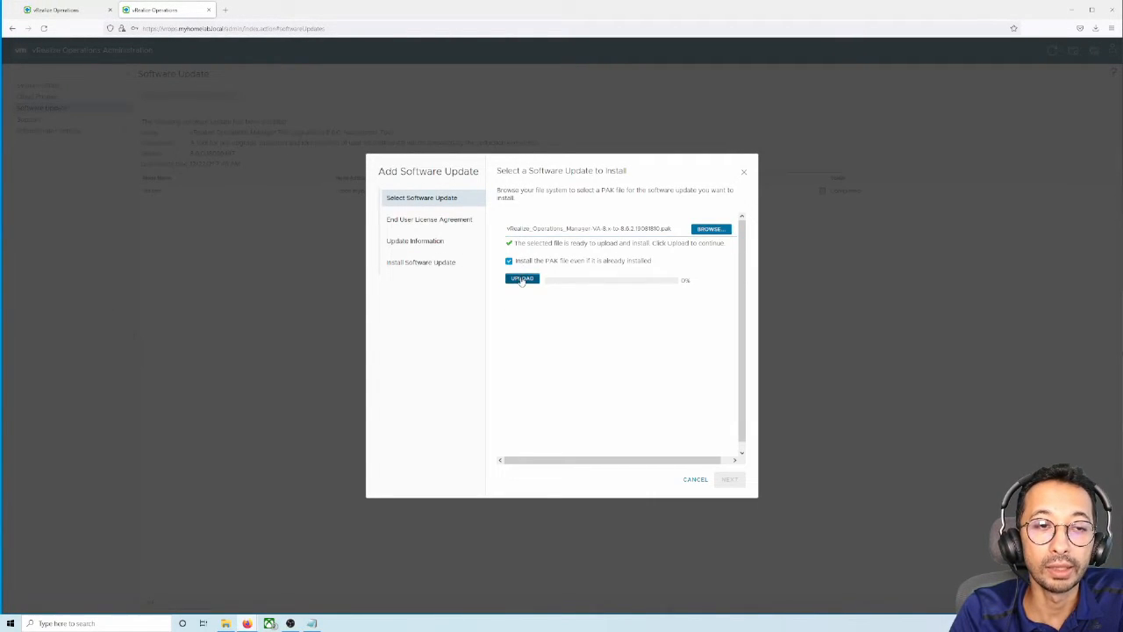
left_click(522, 279)
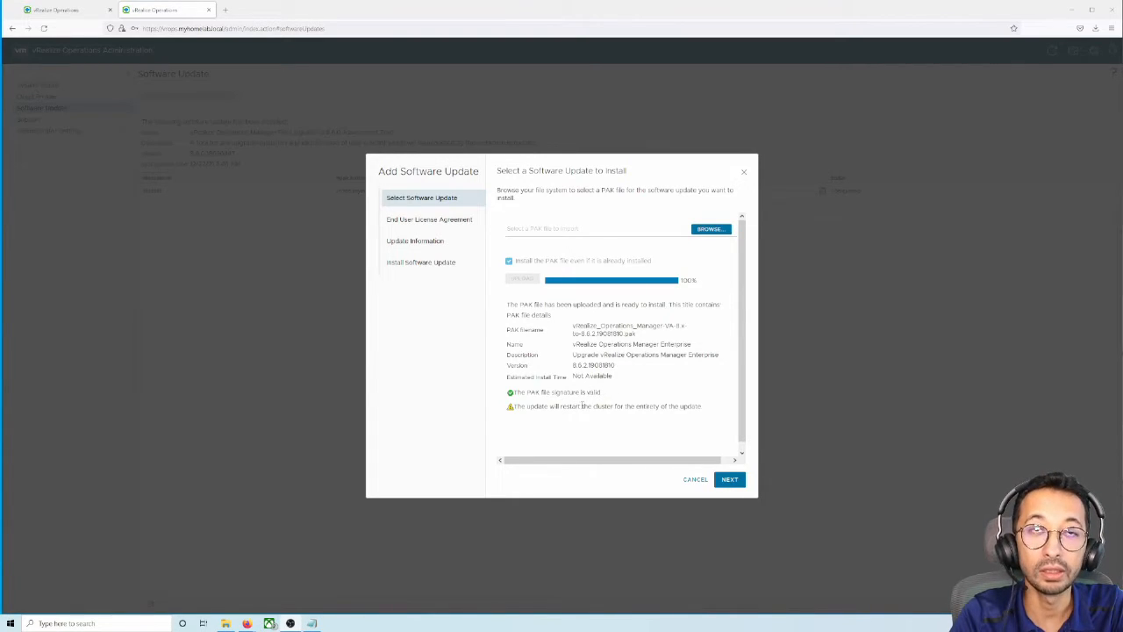
Note the cluster-restart warning and accept the license agreement terms
left_click_drag(535, 406, 660, 406)
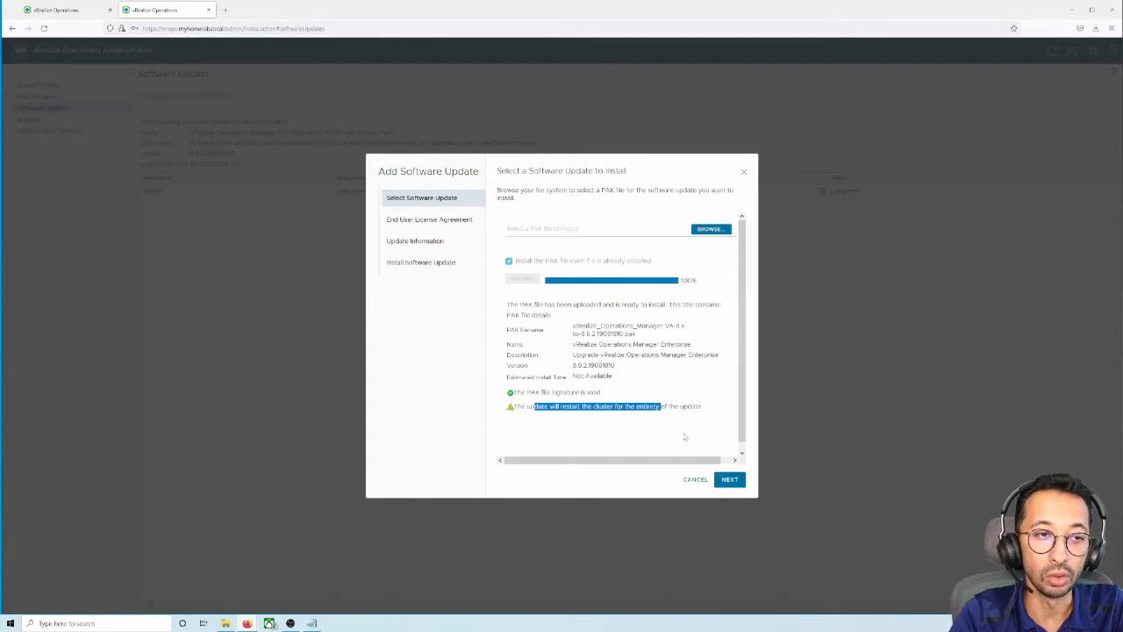
left_click(734, 481)
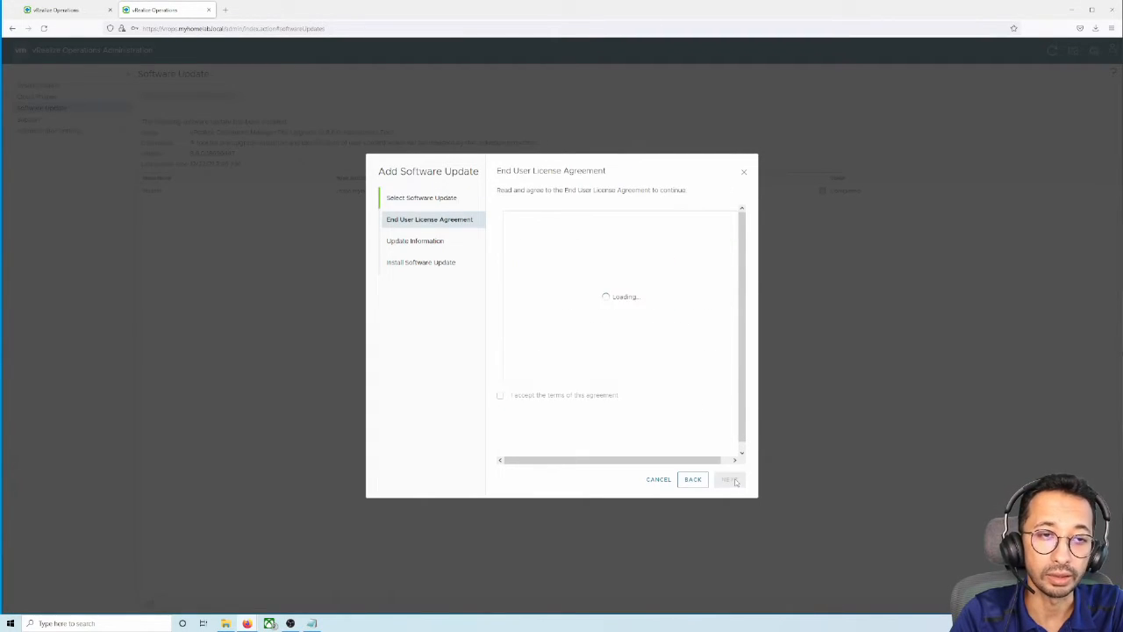
left_click(551, 398)
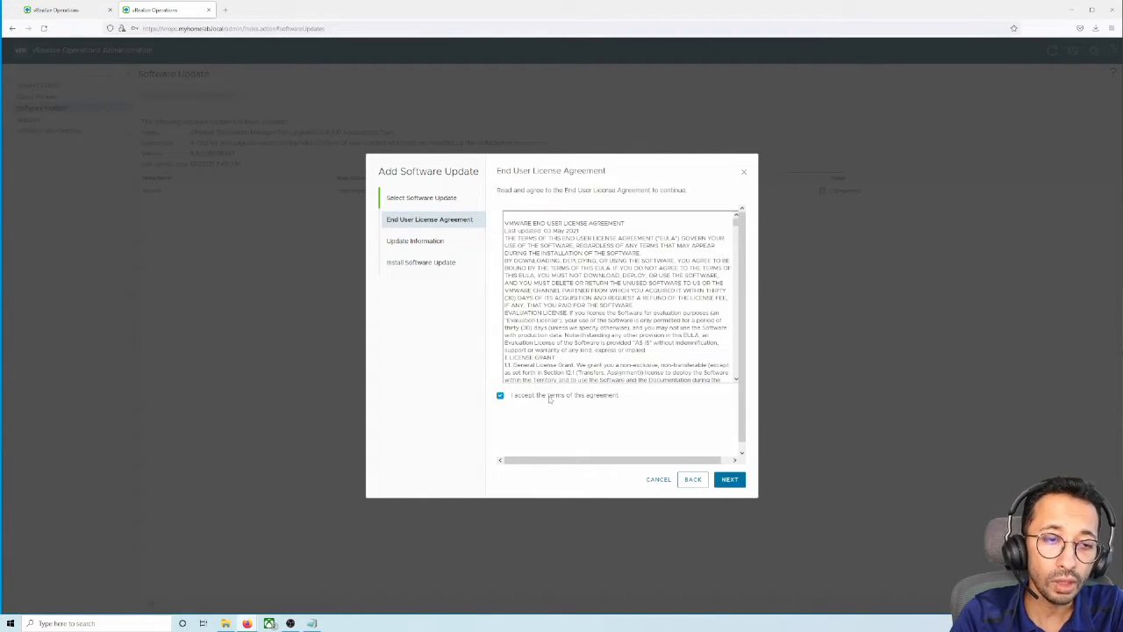
left_click(729, 480)
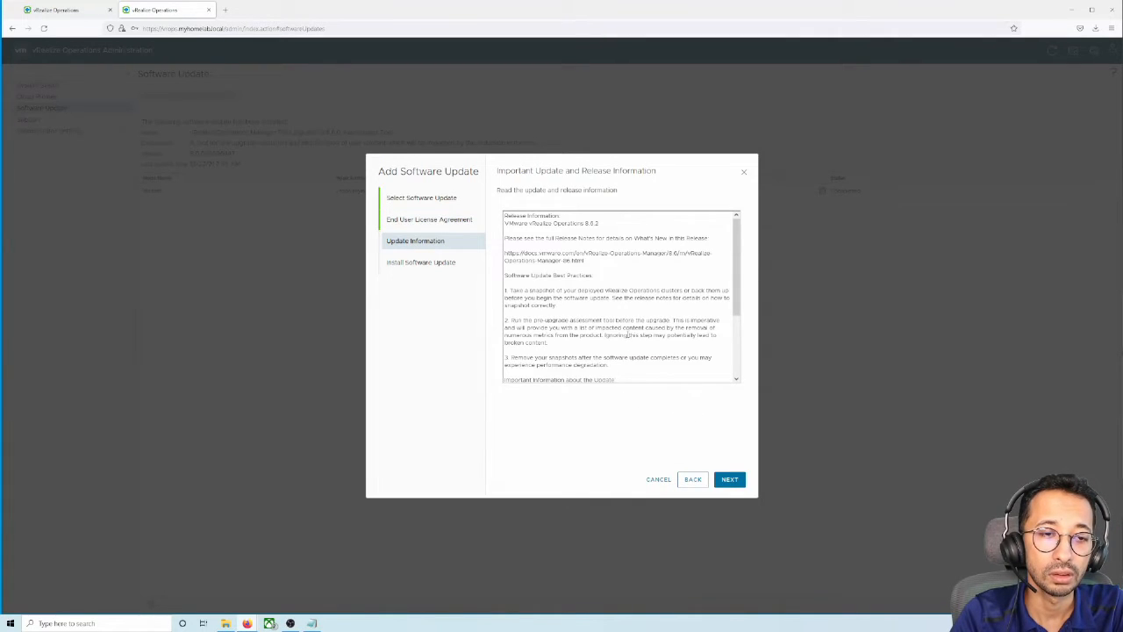
Review the release information and start installing the 8.6.2 upgrade
scroll(626, 340, "down", 2)
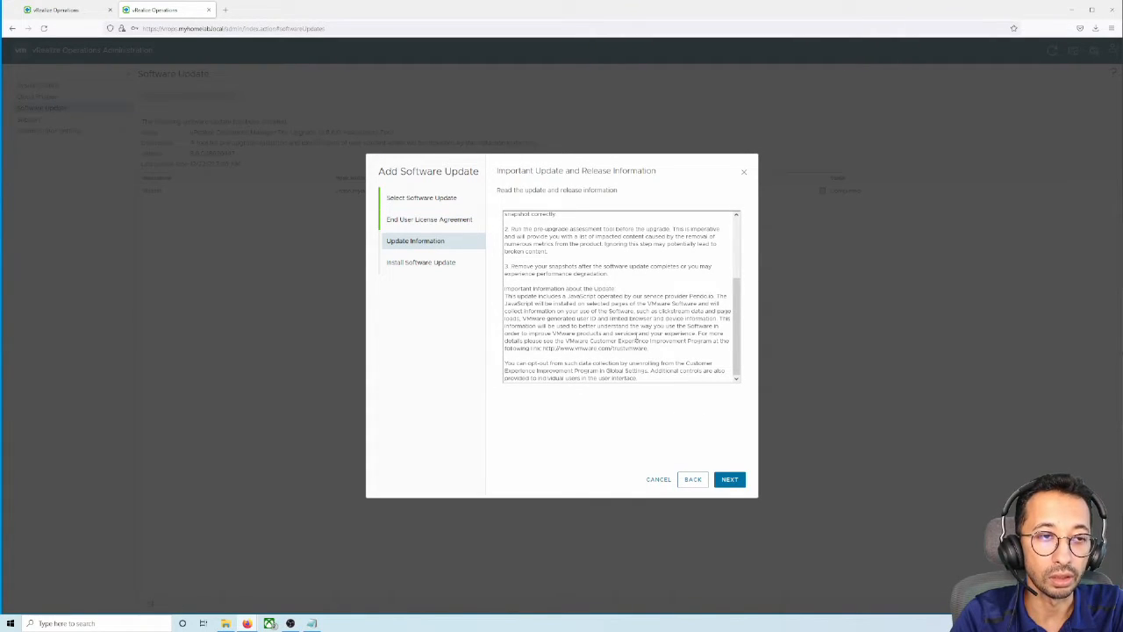
scroll(637, 341, "up", 2)
scroll(635, 336, "down", 2)
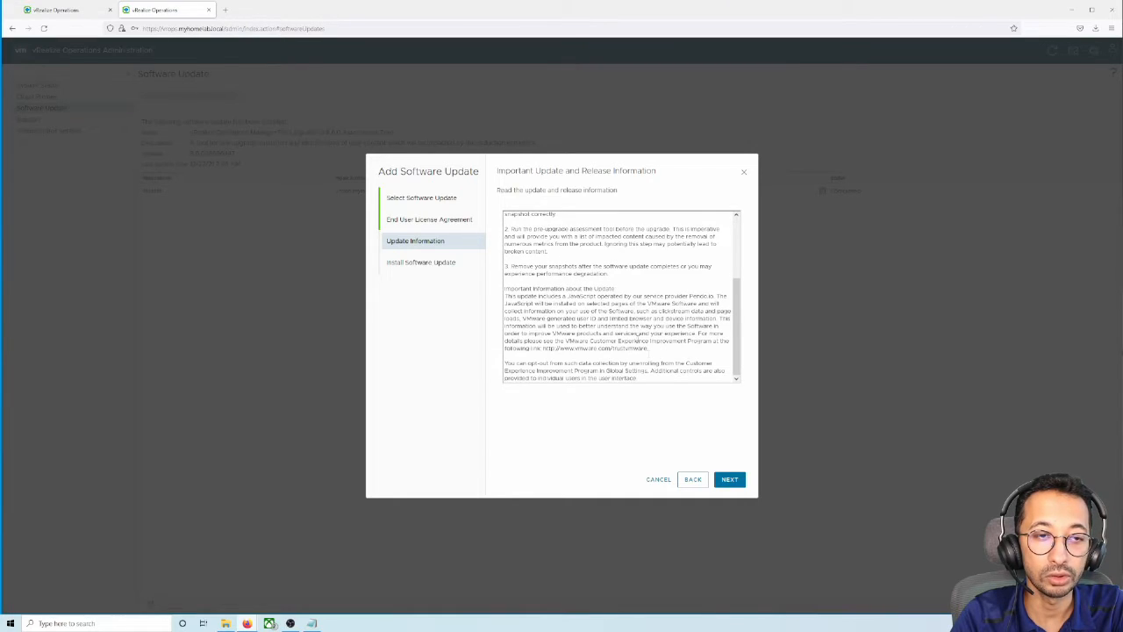
left_click(739, 486)
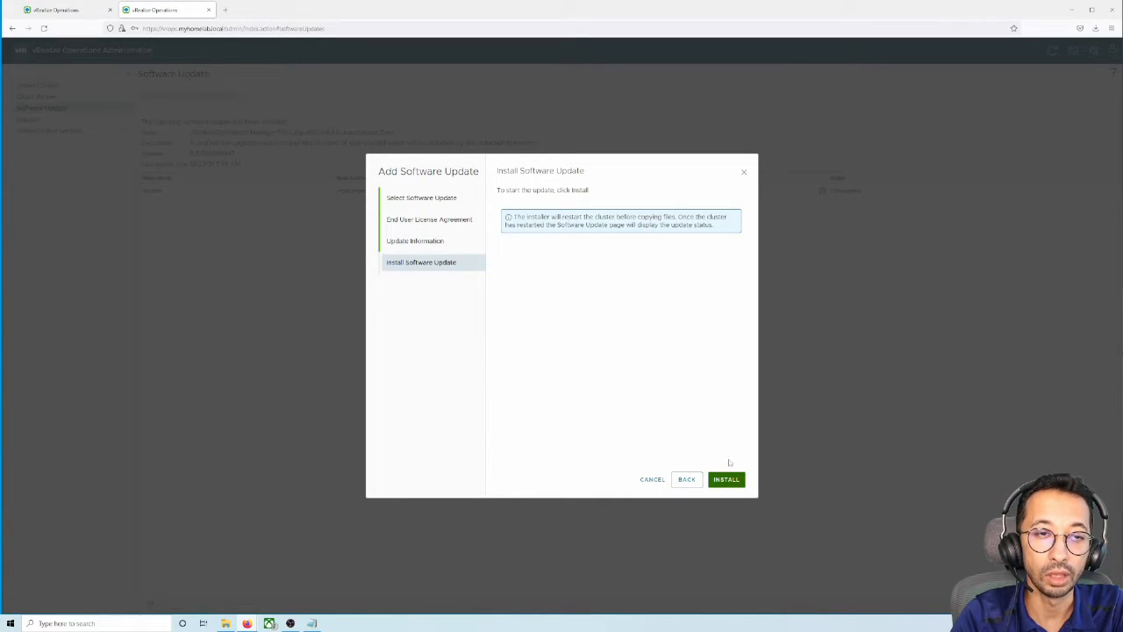
left_click(728, 480)
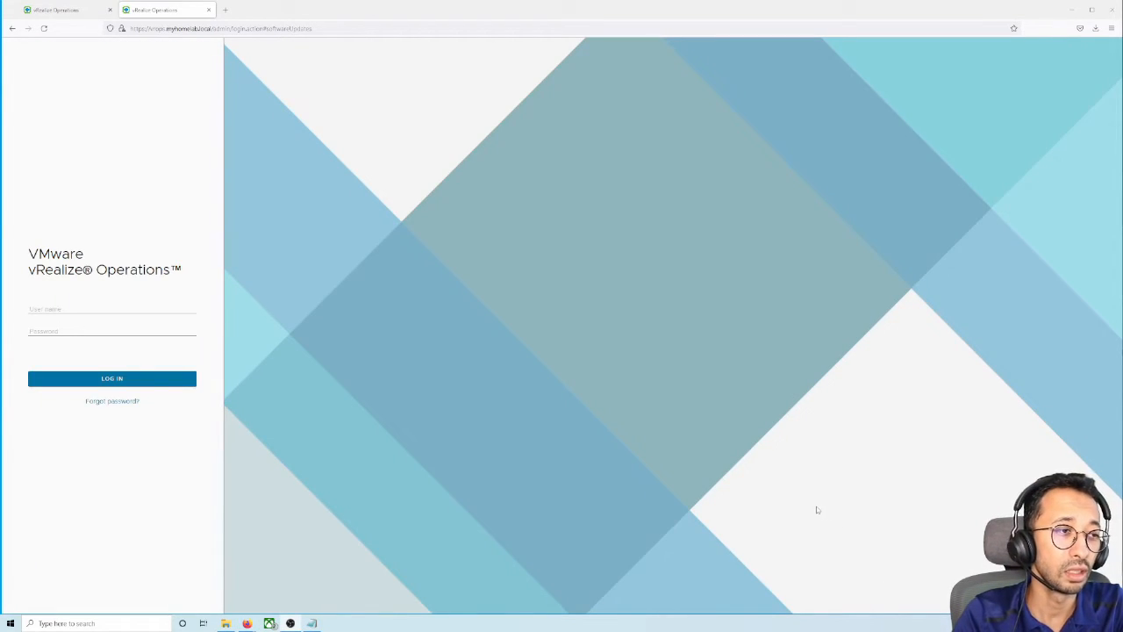
Log in to the admin interface as 'admin' with the administrator password
left_click(153, 306)
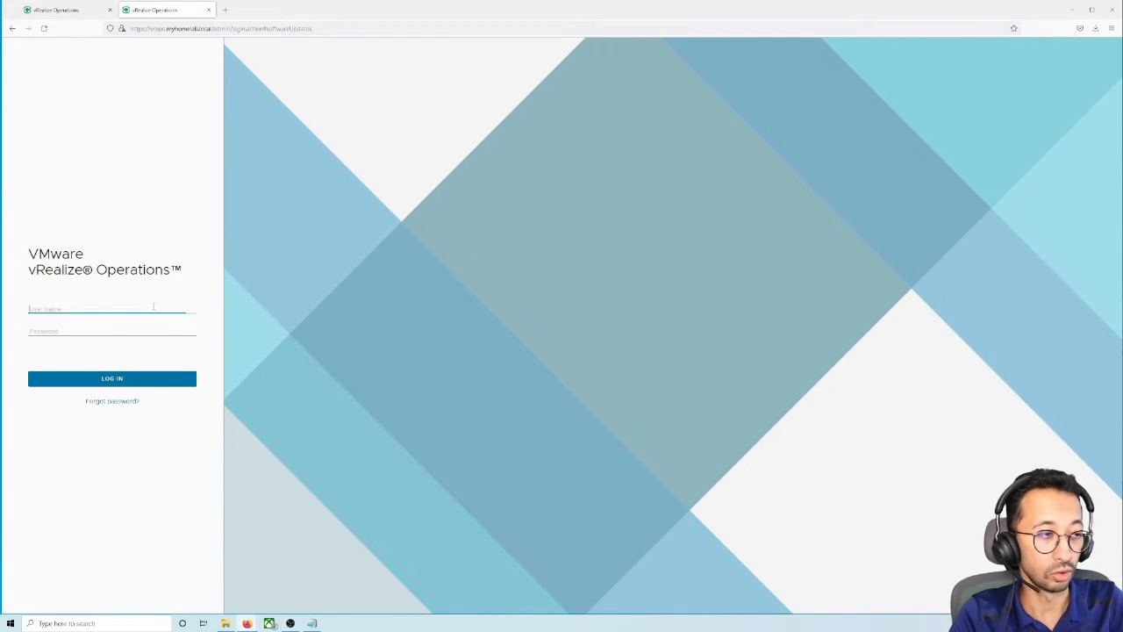
type("admin")
key("Tab")
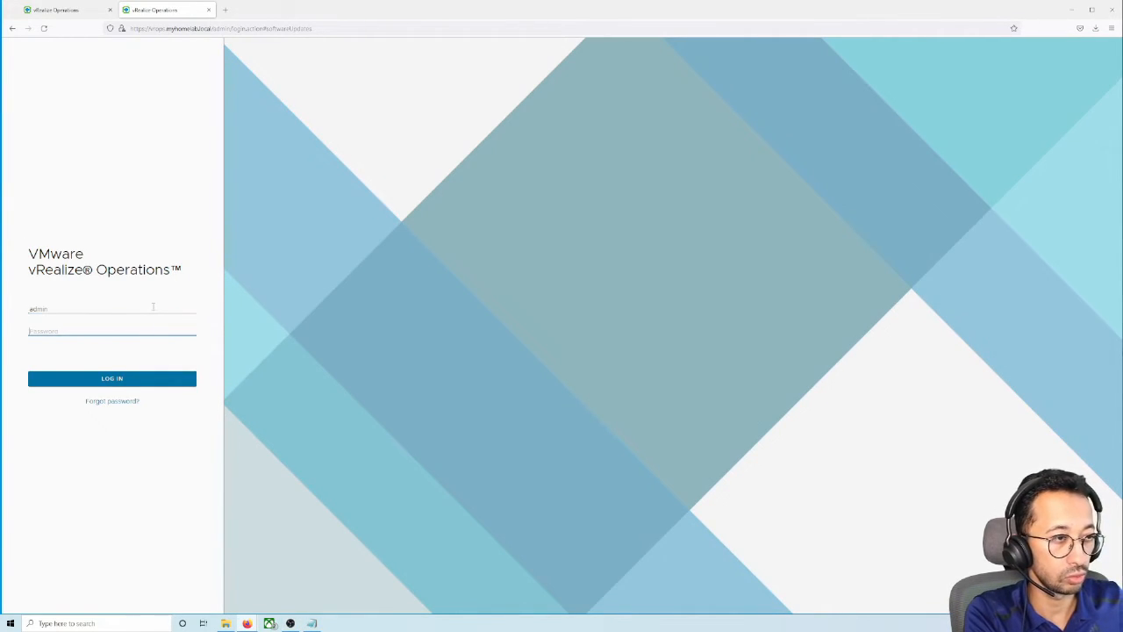
type("VMware1!")
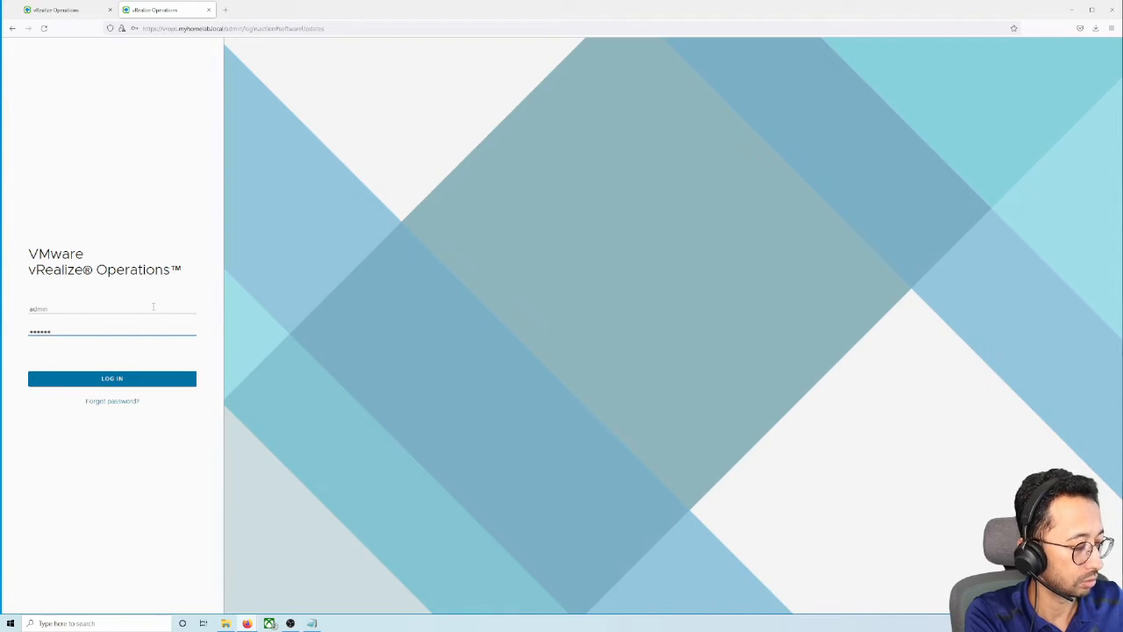
type("•")
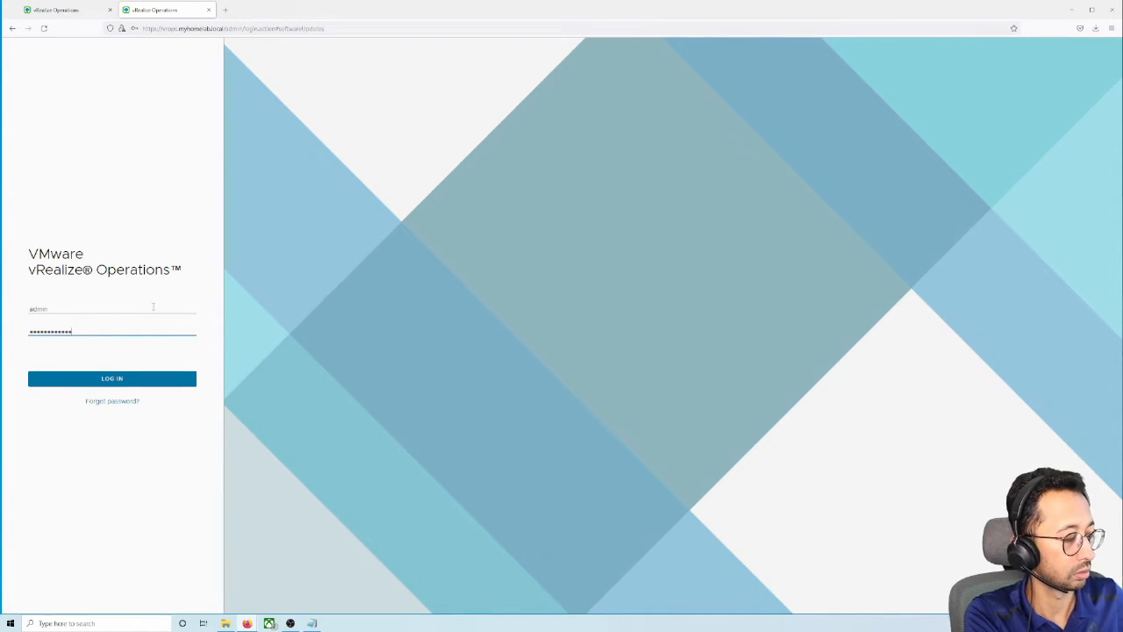
key("Return")
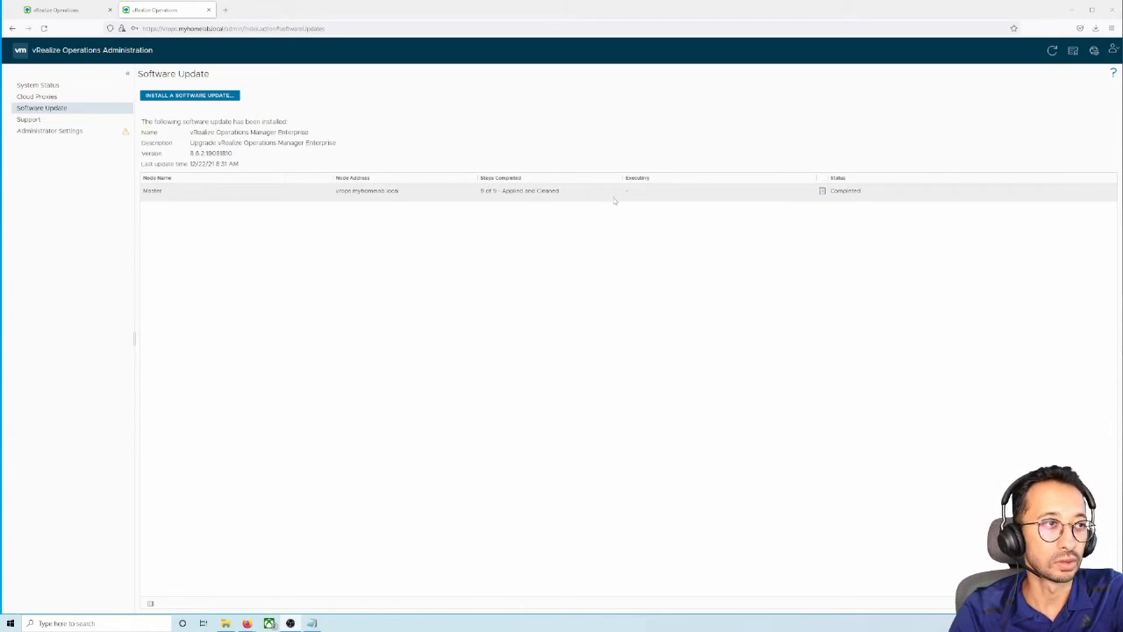
View System Status to confirm the Master node is online running 8.6.2 after the upgrade
left_click(30, 87)
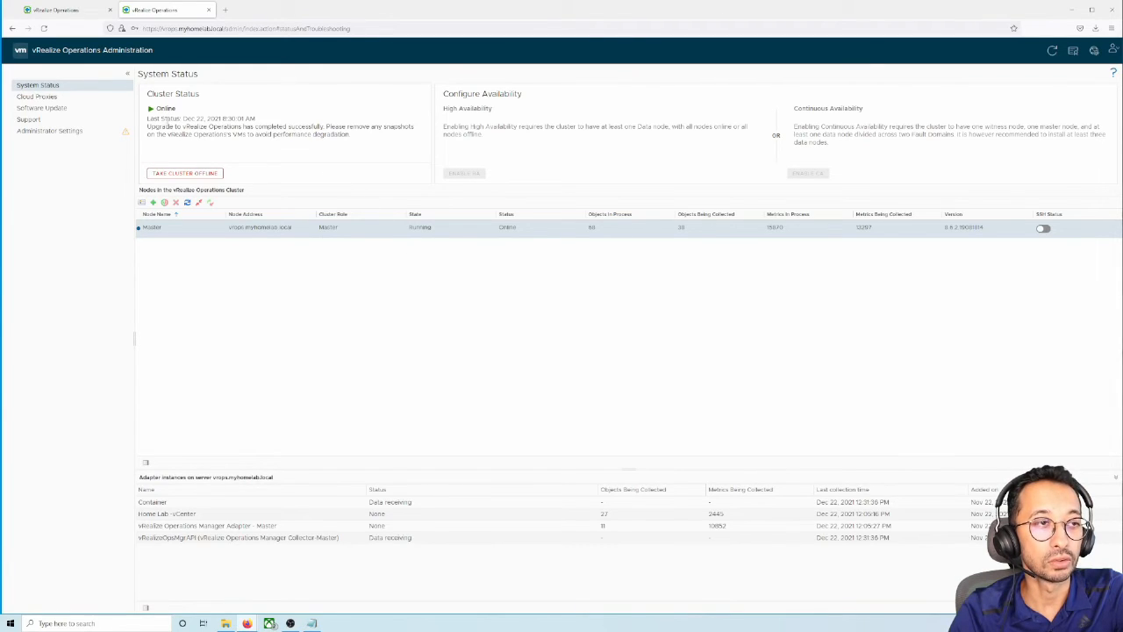
left_click(93, 12)
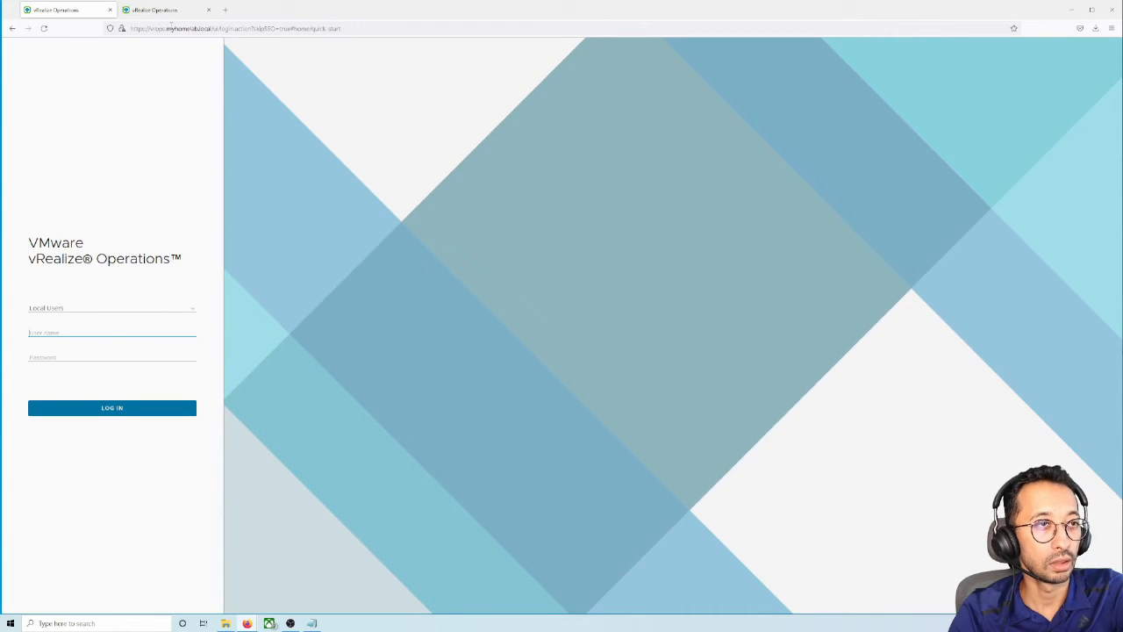
Browse to the vrops.myhomelab.local product address
left_click(171, 26)
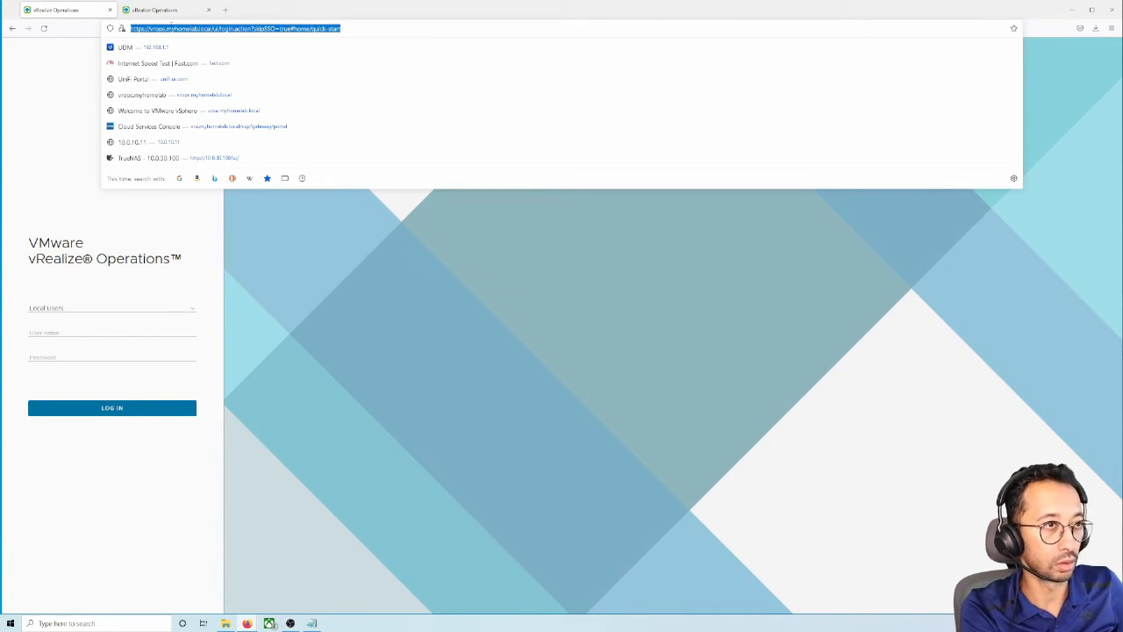
type("vrops.myhomelab.local/")
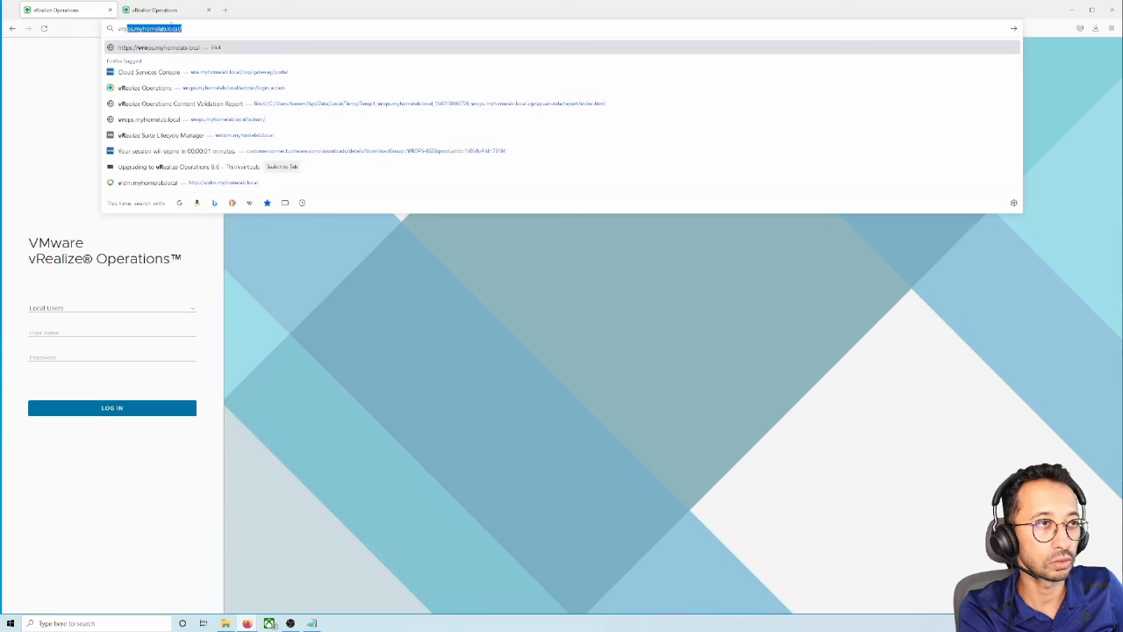
key("Return")
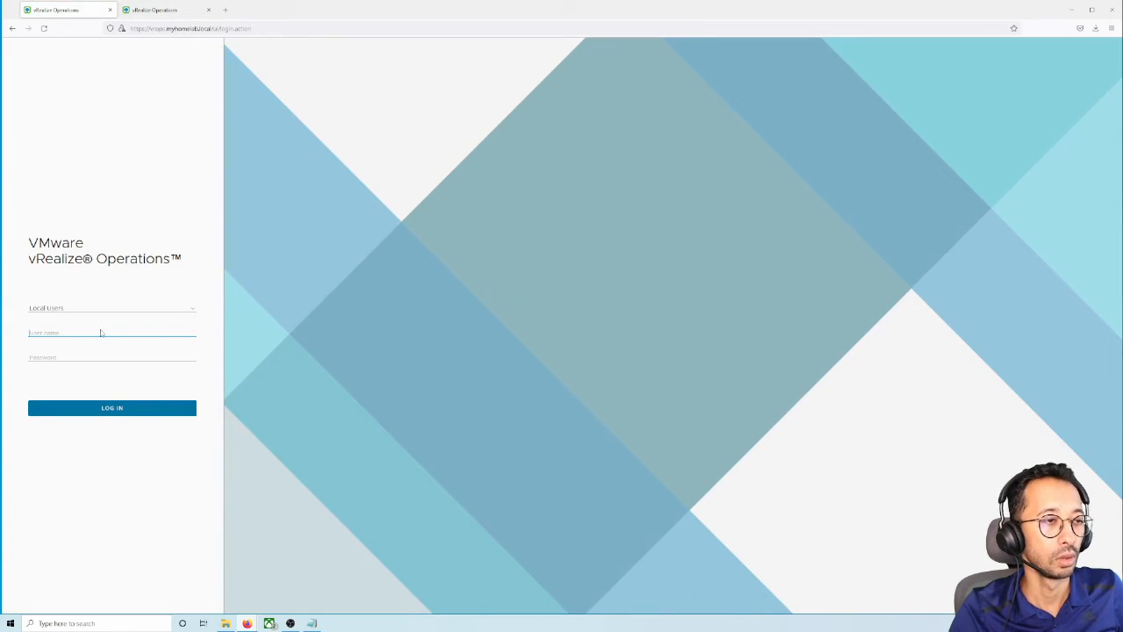
Log in as admin with the account password to reach the Home Quick Start page
type("admin")
key("Tab")
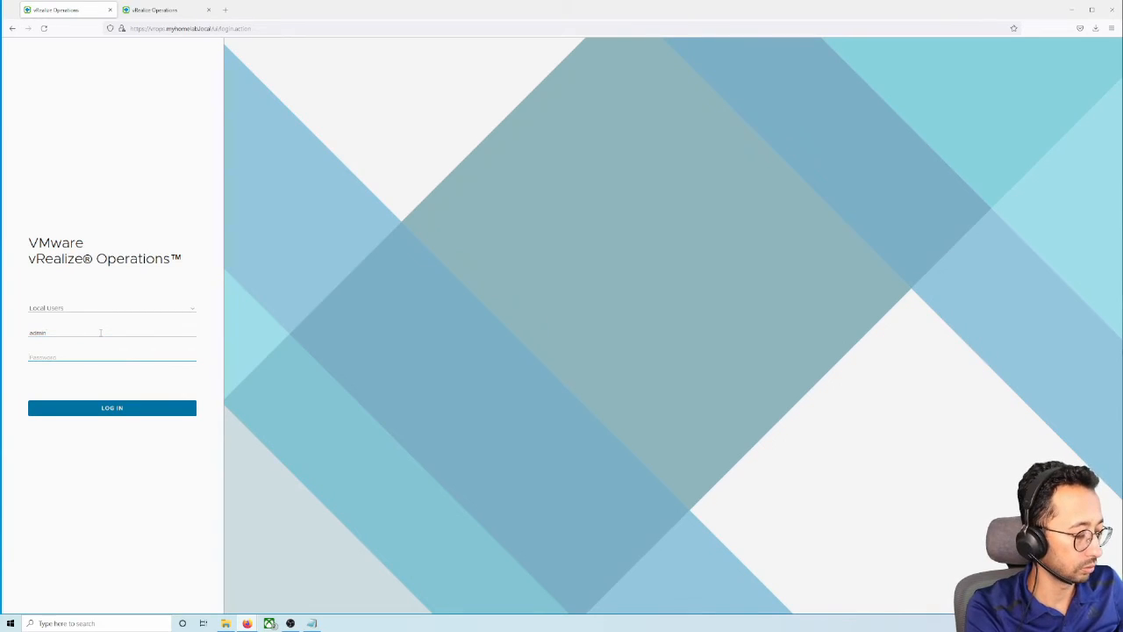
type("*********")
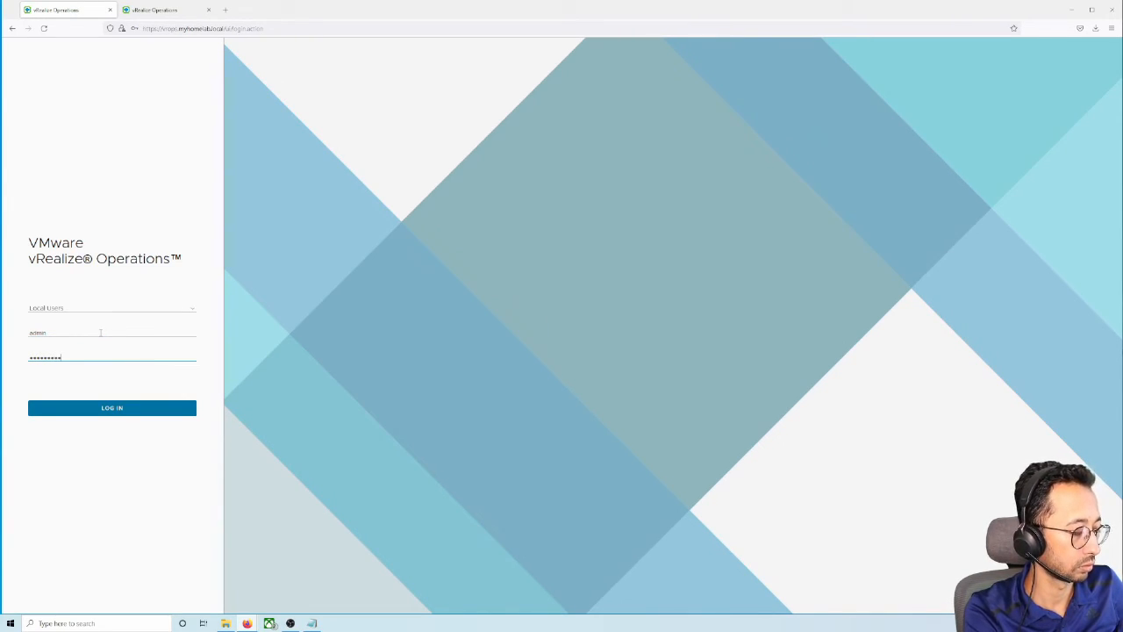
key("Return")
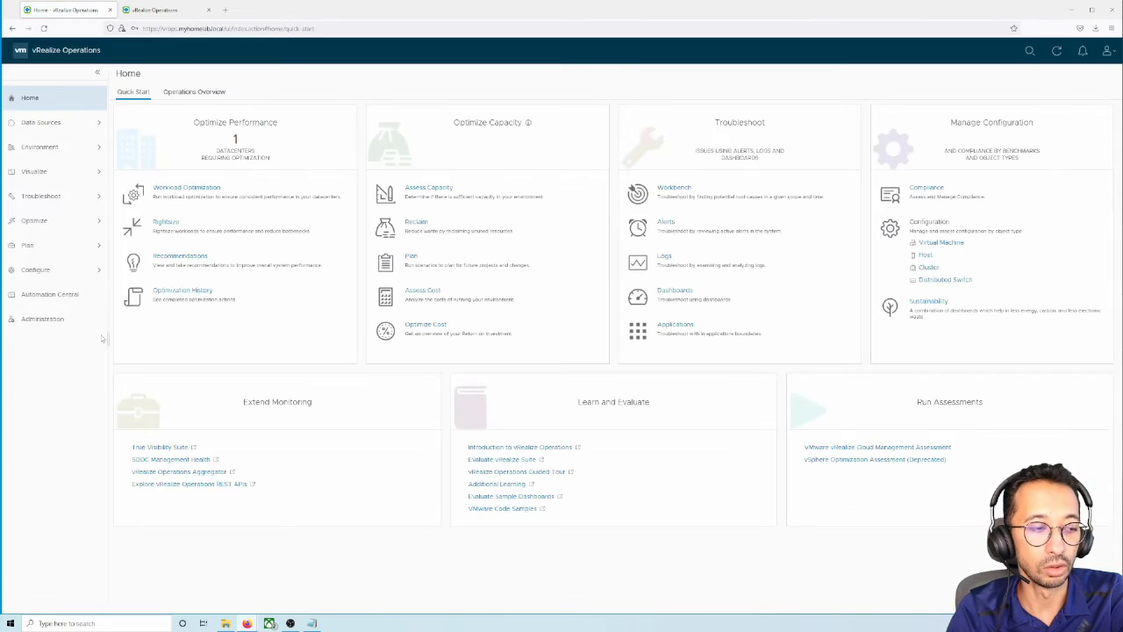
left_click(1107, 50)
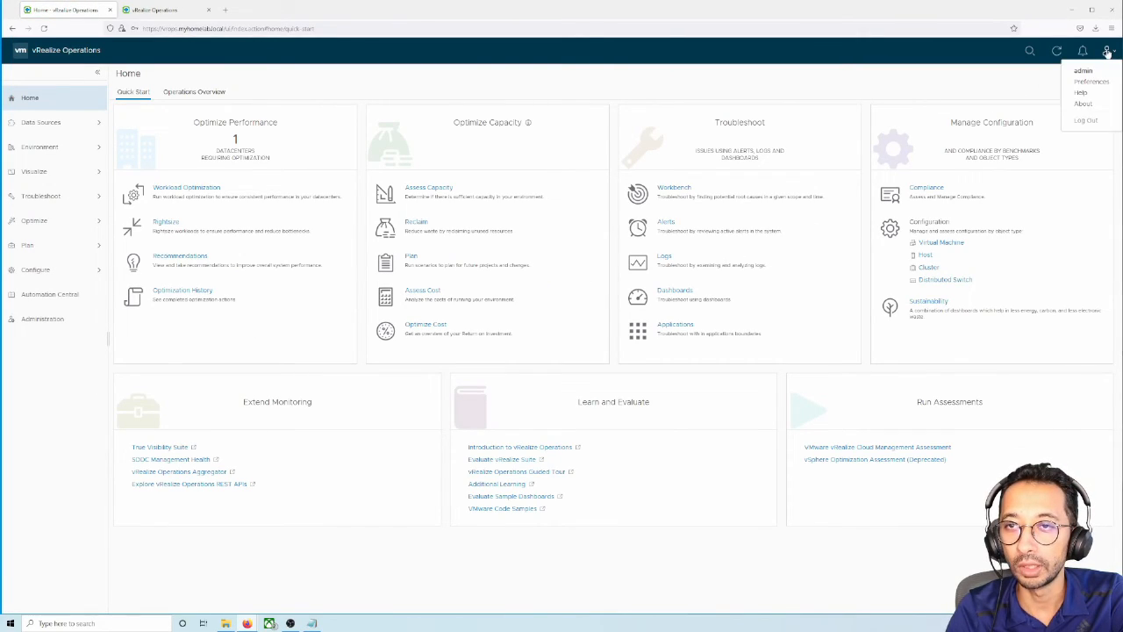
left_click(1087, 103)
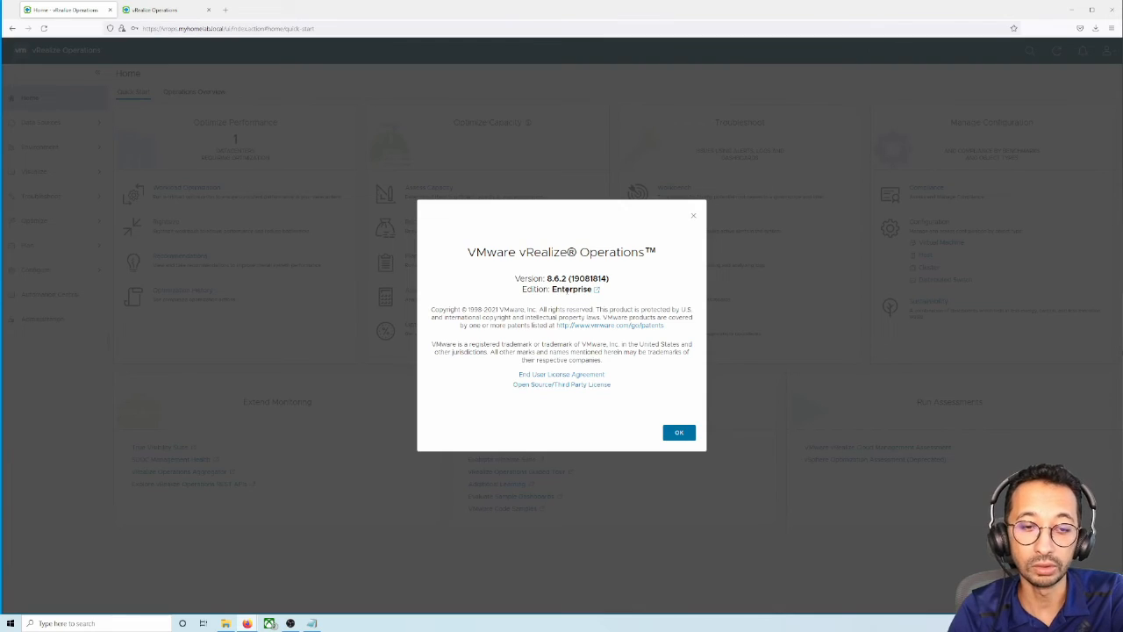
left_click(678, 432)
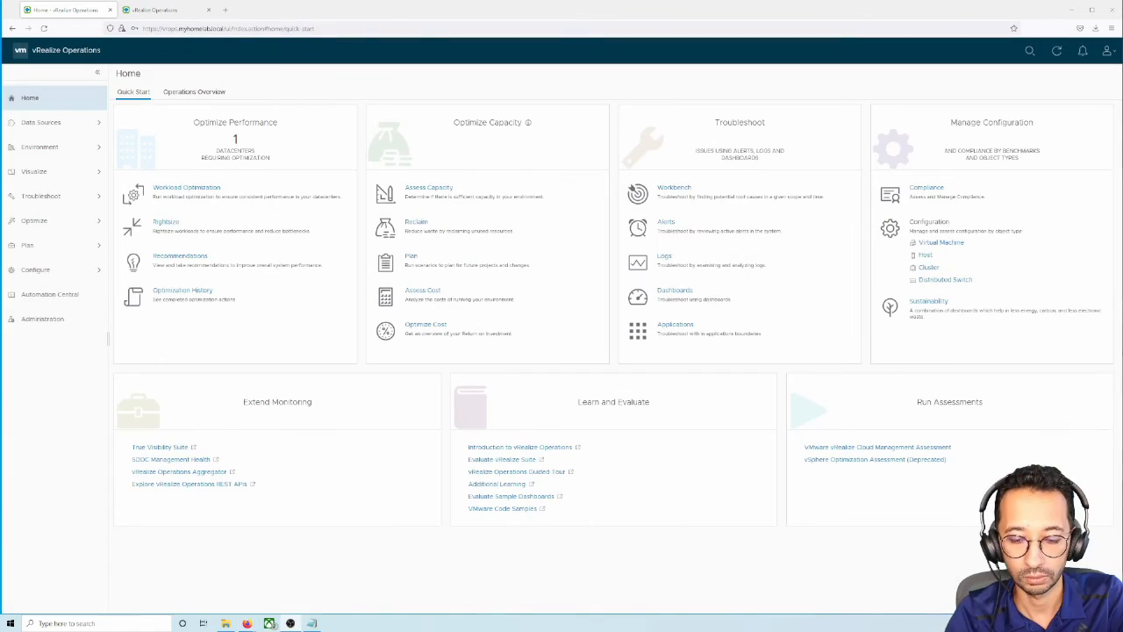